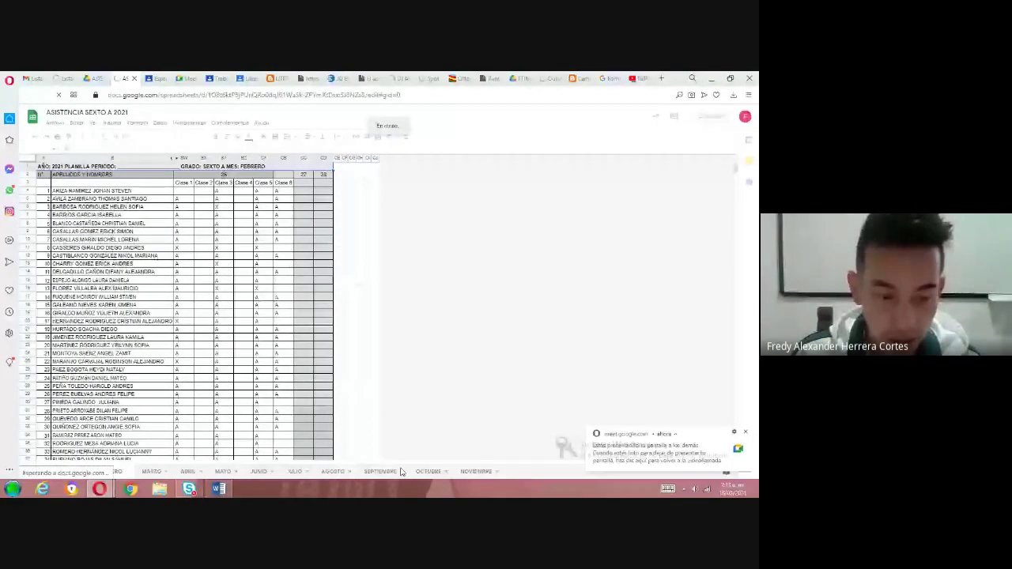
# - In the MARZO sheet, mark student 1 with A in Clase 2 and Clase 3 of day 18
pyautogui.click(153, 471)
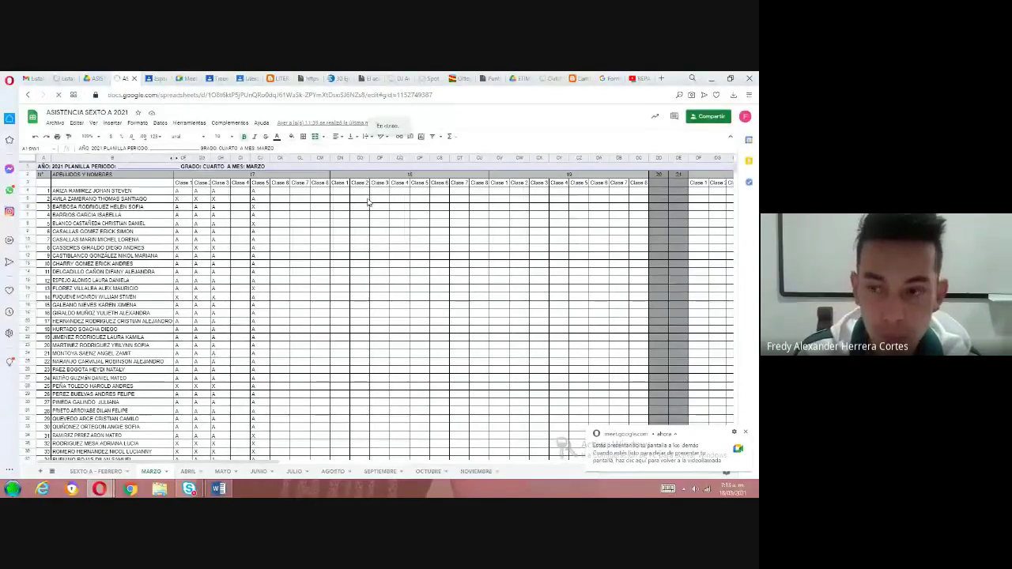
pyautogui.click(362, 192)
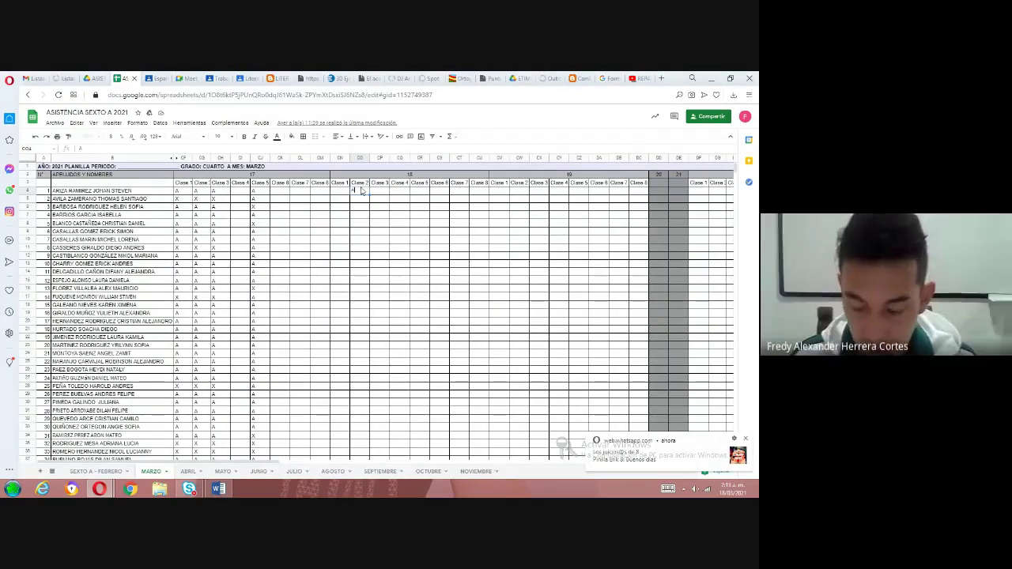
pyautogui.write('A')
pyautogui.press('Tab')
pyautogui.write('A')
pyautogui.press('Return')
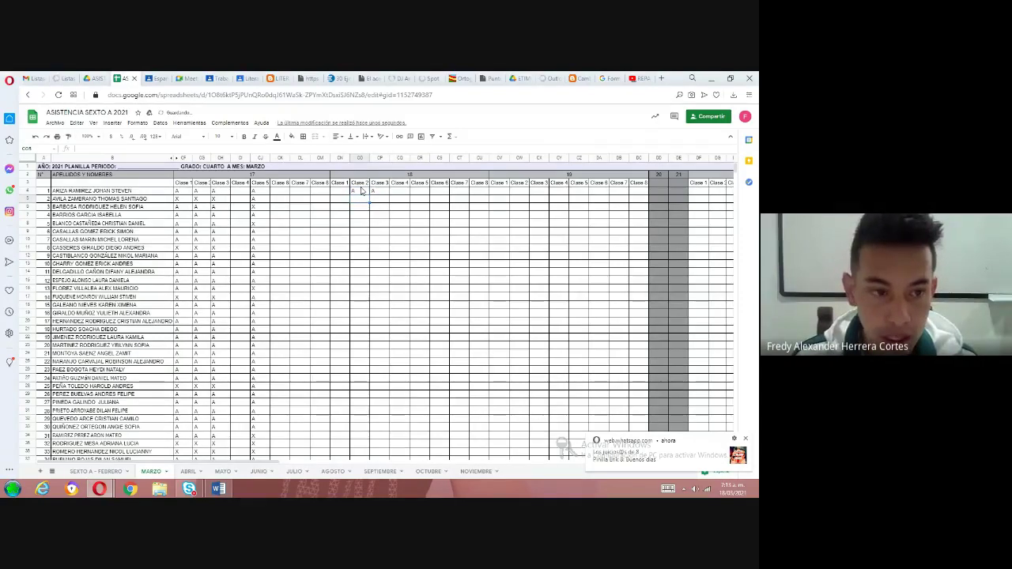
pyautogui.click(747, 440)
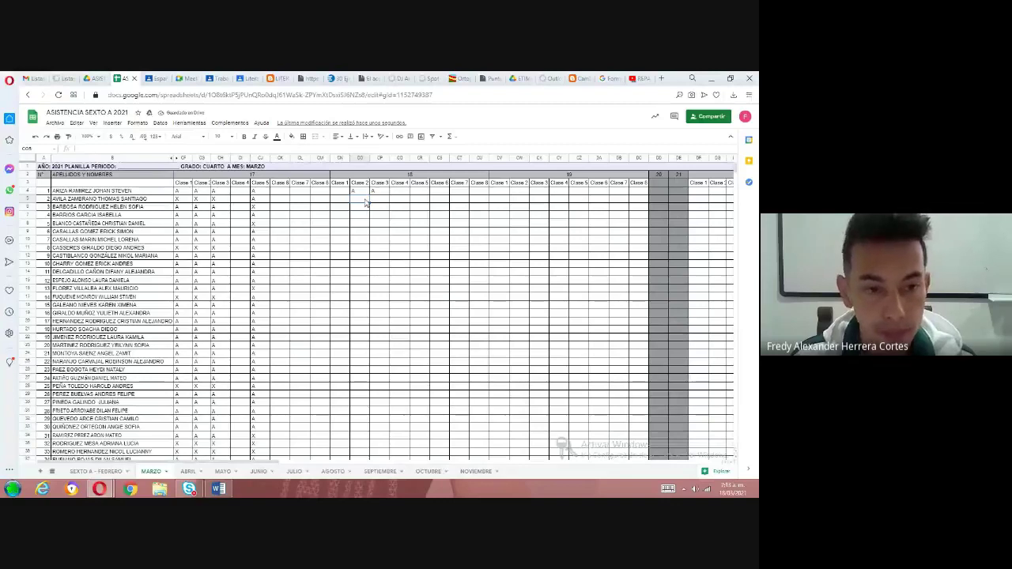
# - Mark student 2 with X in Clase 2 and Clase 3 of day 18
pyautogui.write('X')
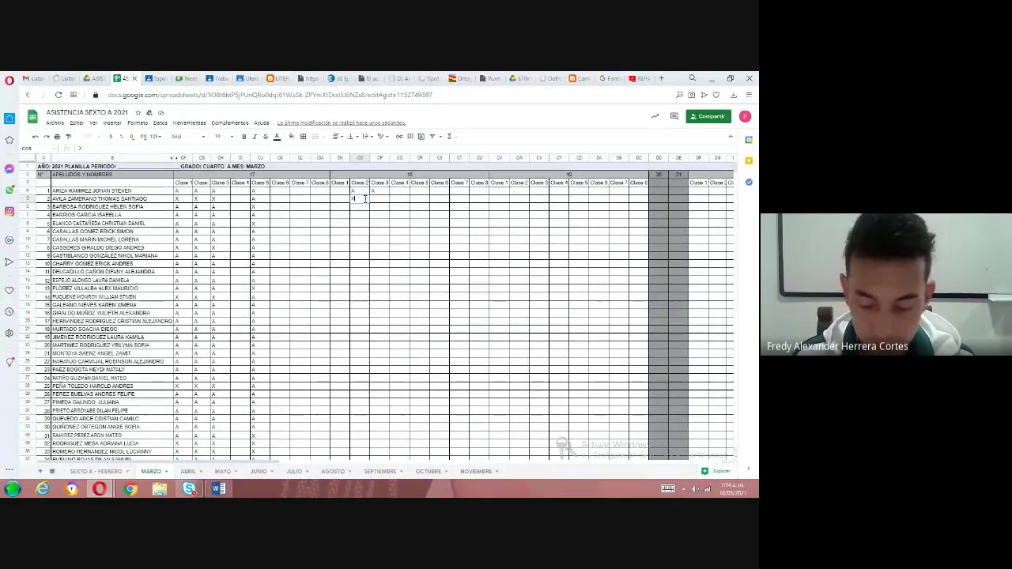
pyautogui.press('Tab')
pyautogui.write('X')
pyautogui.press('Return')
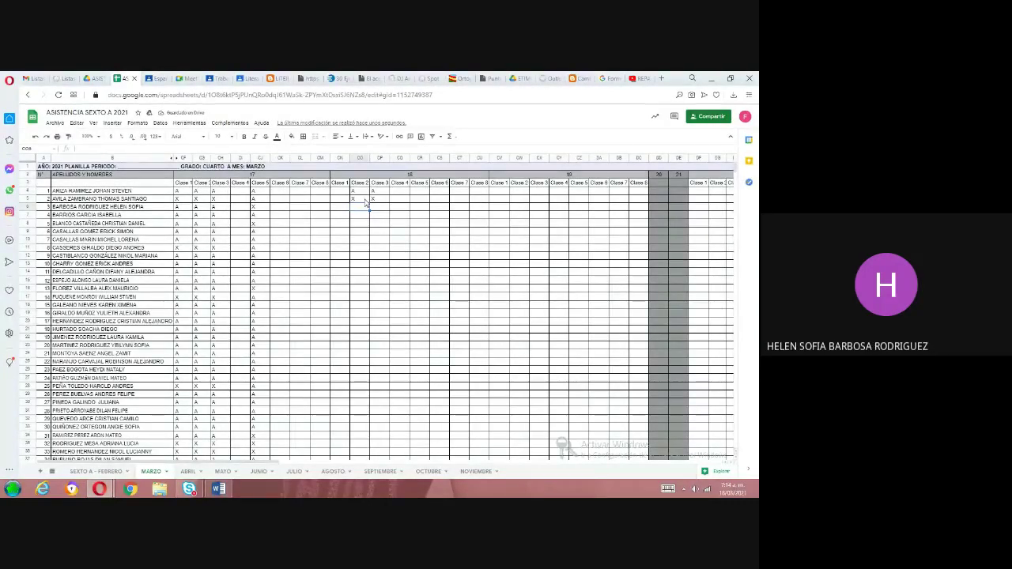
# - Mark students 3 and 4 with A in Clase 2 and Clase 3 of day 18
pyautogui.write('A')
pyautogui.press('Tab')
pyautogui.write('A')
pyautogui.press('Return')
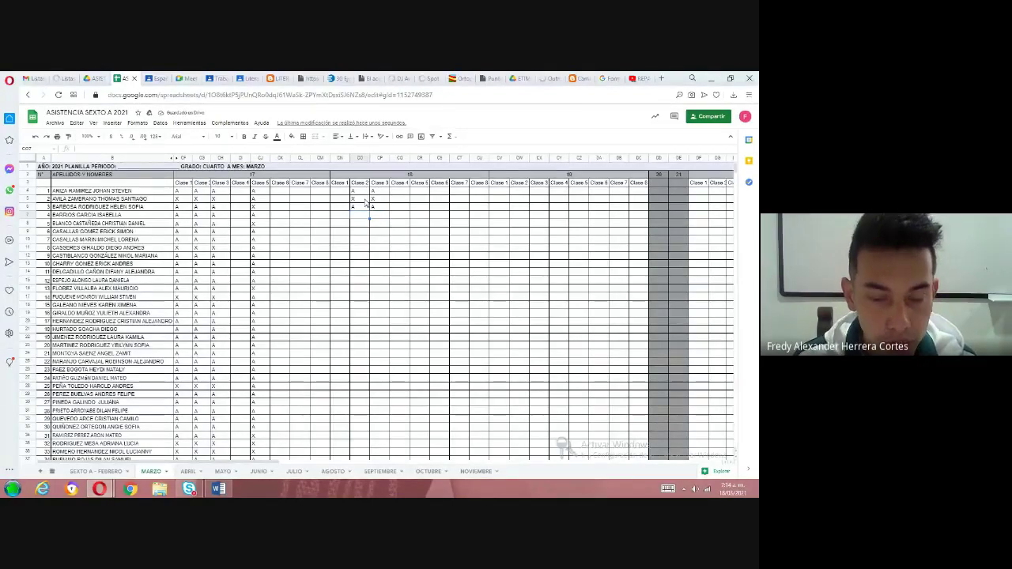
pyautogui.write('A')
pyautogui.press('Tab')
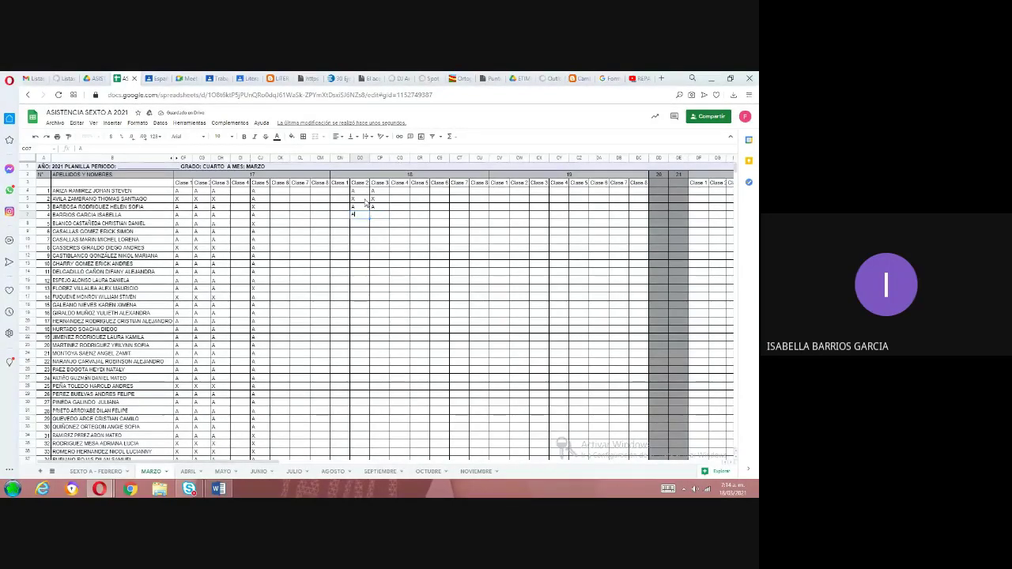
pyautogui.write('A')
pyautogui.press('Return')
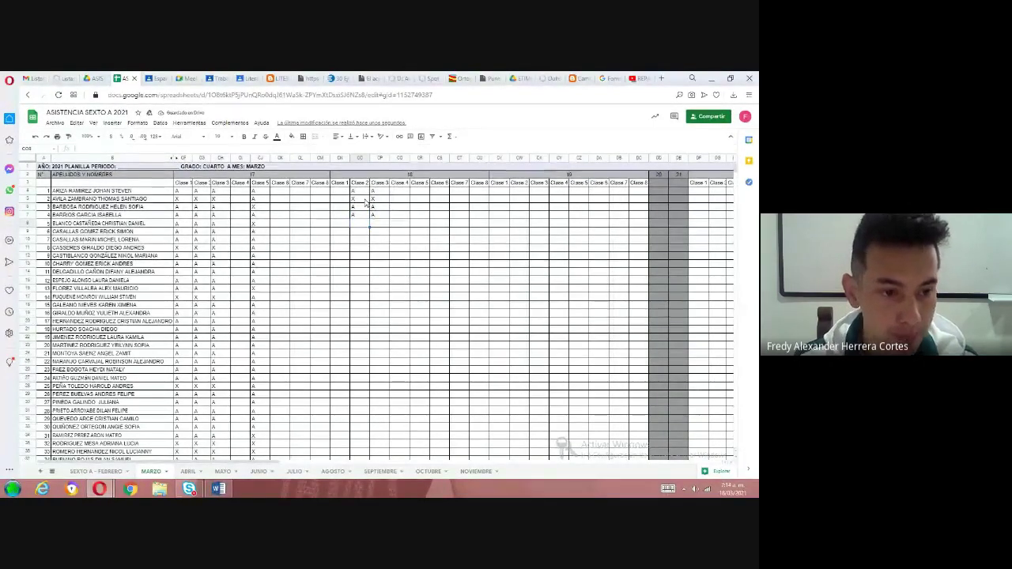
# - Mark student 5 with A in Clase 2 and Clase 3 of day 18
pyautogui.write('A')
pyautogui.press('Tab')
pyautogui.write('A')
pyautogui.press('Return')
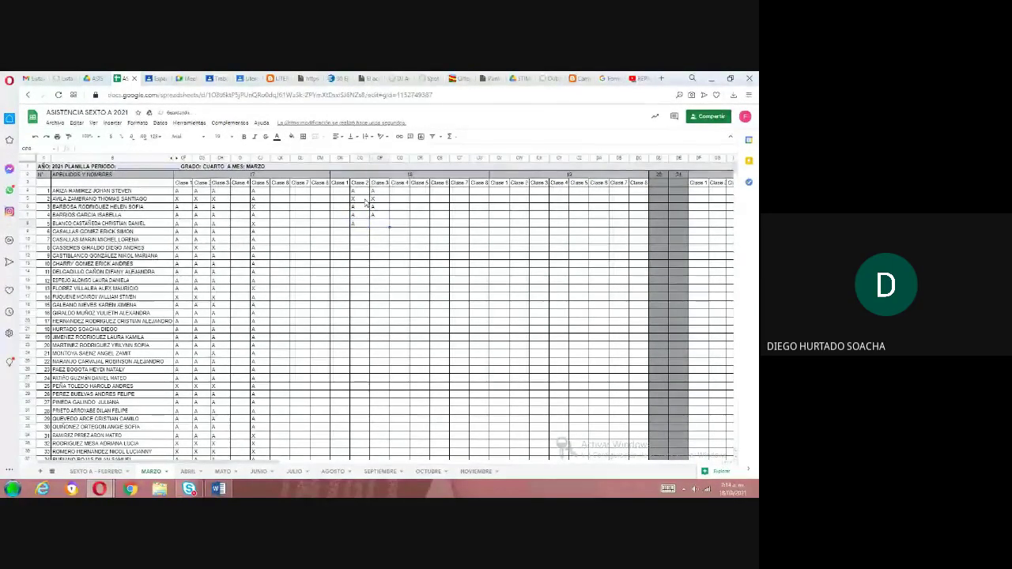
pyautogui.press('Left')
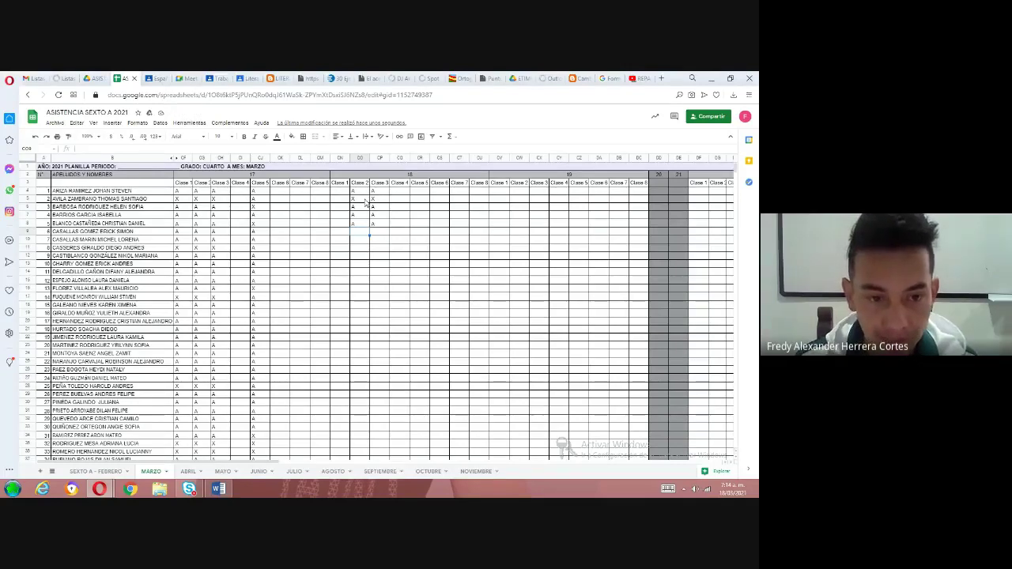
# - Mark student 6 with X in Clase 2 and Clase 3 of day 18
pyautogui.write('A')
pyautogui.press('Tab')
pyautogui.write('A')
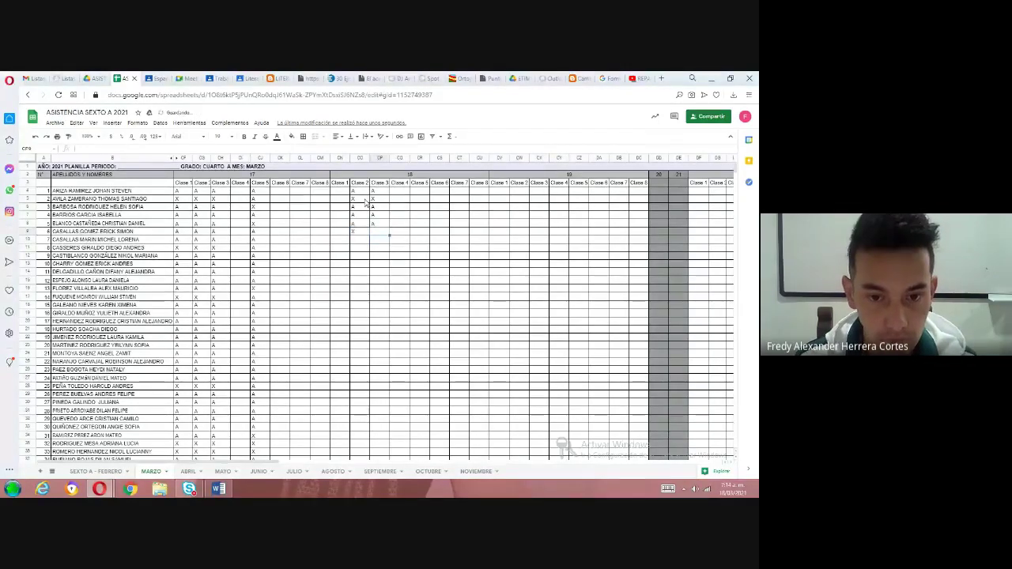
pyautogui.press('Return')
pyautogui.press('Up')
pyautogui.press('Right')
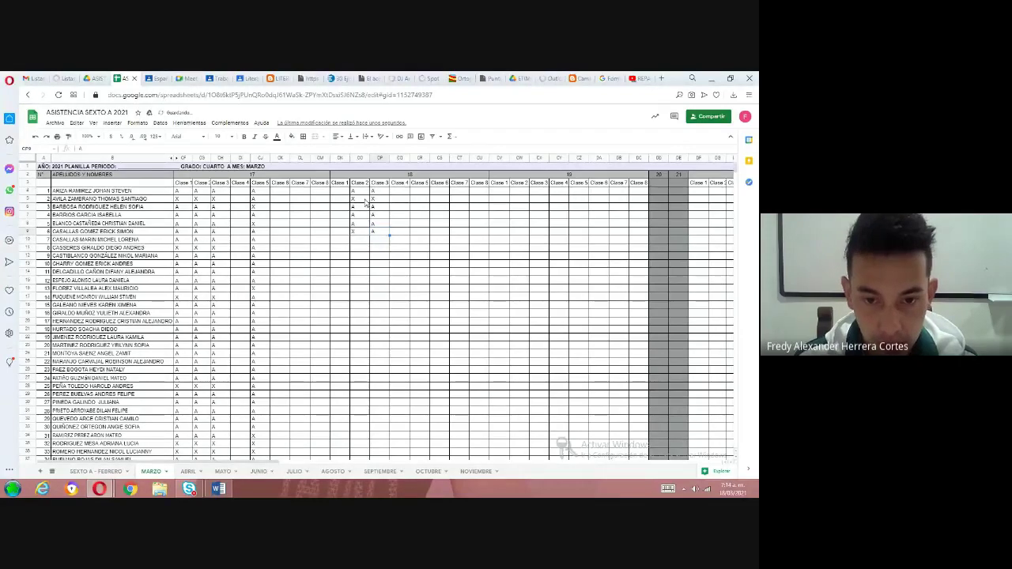
pyautogui.write('X')
pyautogui.press('Return')
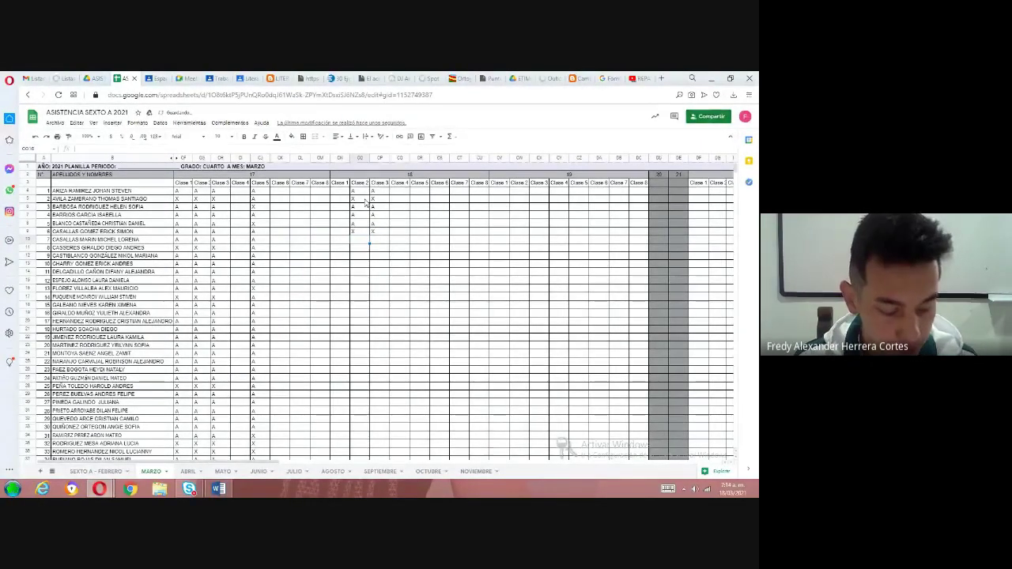
# - Mark student 7 with A in Clase 2 and Clase 3 of day 18
pyautogui.write('A')
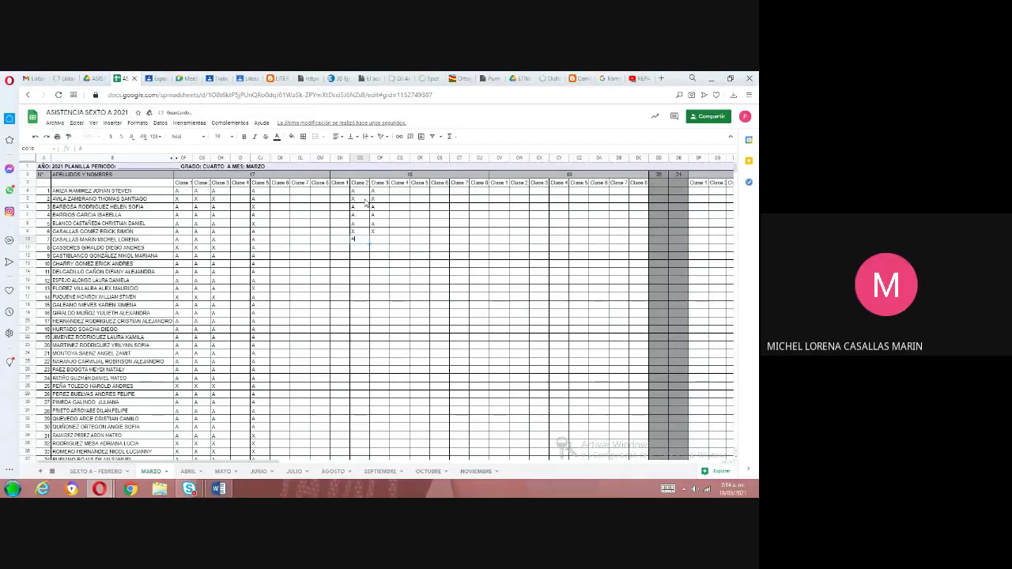
pyautogui.press('Tab')
pyautogui.write('A')
pyautogui.press('Return')
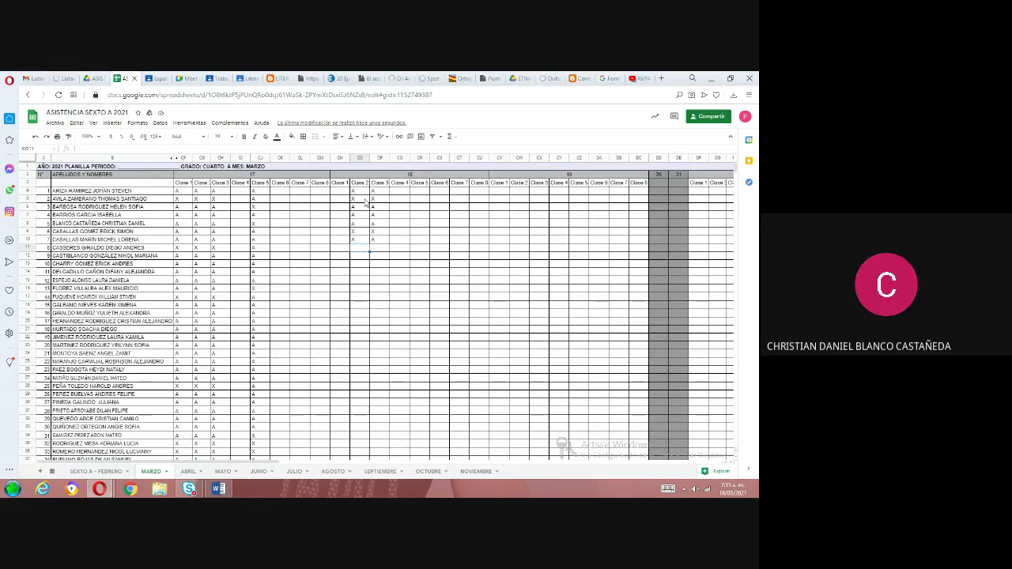
# - Change student 2's Clase 2 and Clase 3 marks for day 18 to A
pyautogui.press('Up')
pyautogui.press('Up')
pyautogui.press('Up')
pyautogui.press('Up')
pyautogui.press('Up')
pyautogui.press('Up')
pyautogui.press('Up')
pyautogui.press('Up')
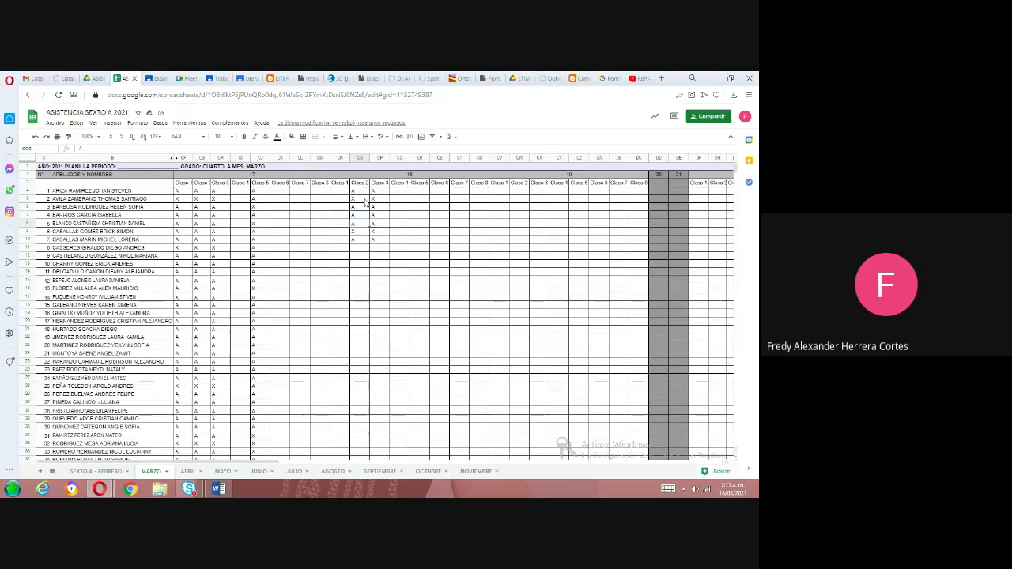
pyautogui.press('Down')
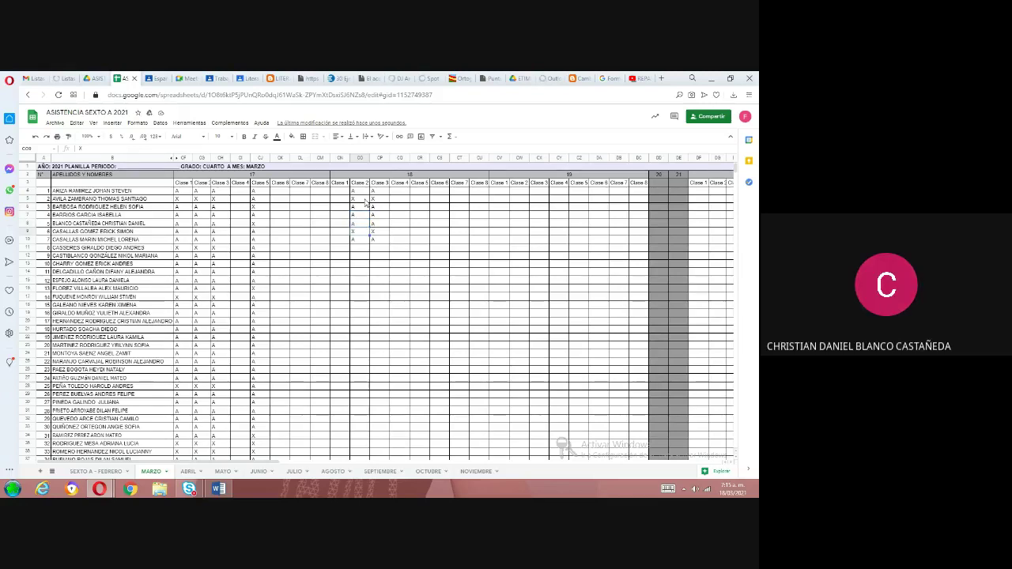
pyautogui.press('Down')
pyautogui.press('Down')
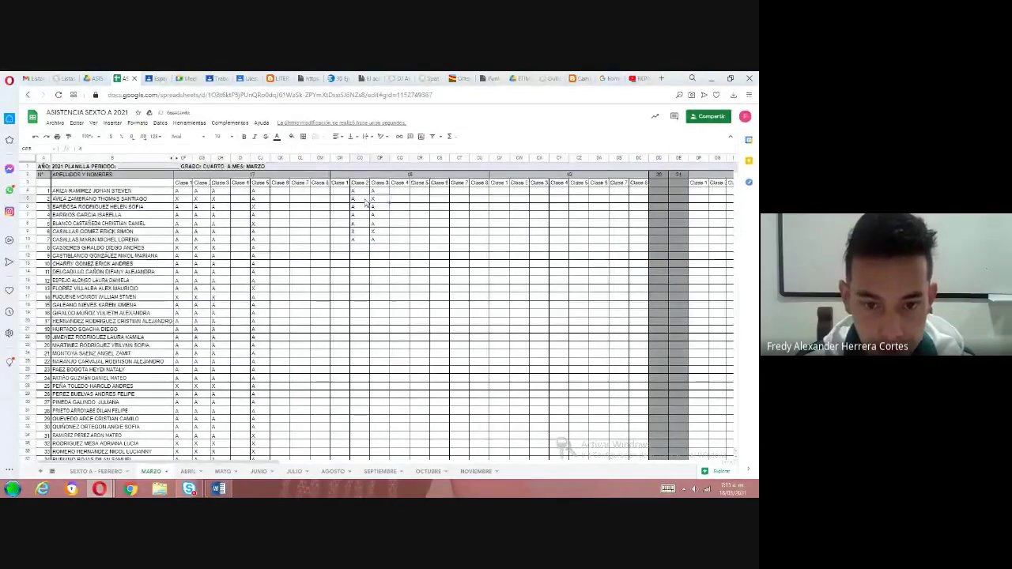
pyautogui.press('Return')
pyautogui.press('Return')
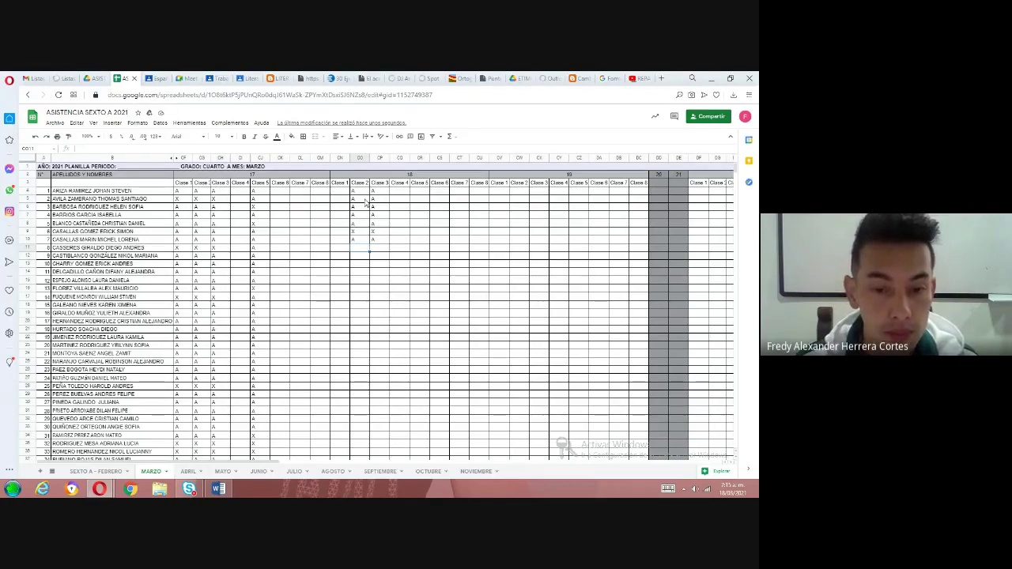
# - Mark student 8 with X in Clase 2 and Clase 3 of day 18
pyautogui.write('X')
pyautogui.press('Tab')
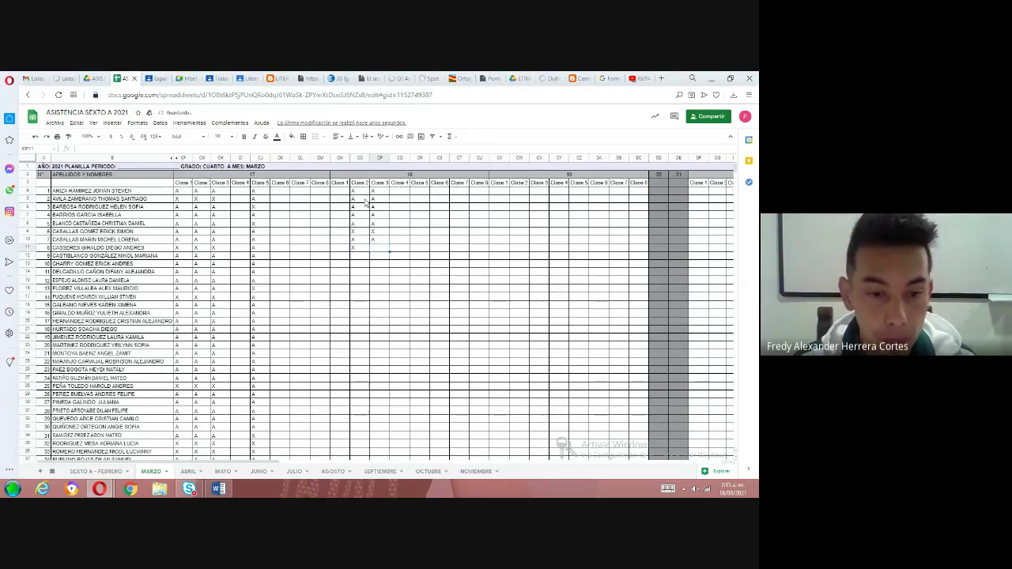
pyautogui.write('X')
pyautogui.press('Return')
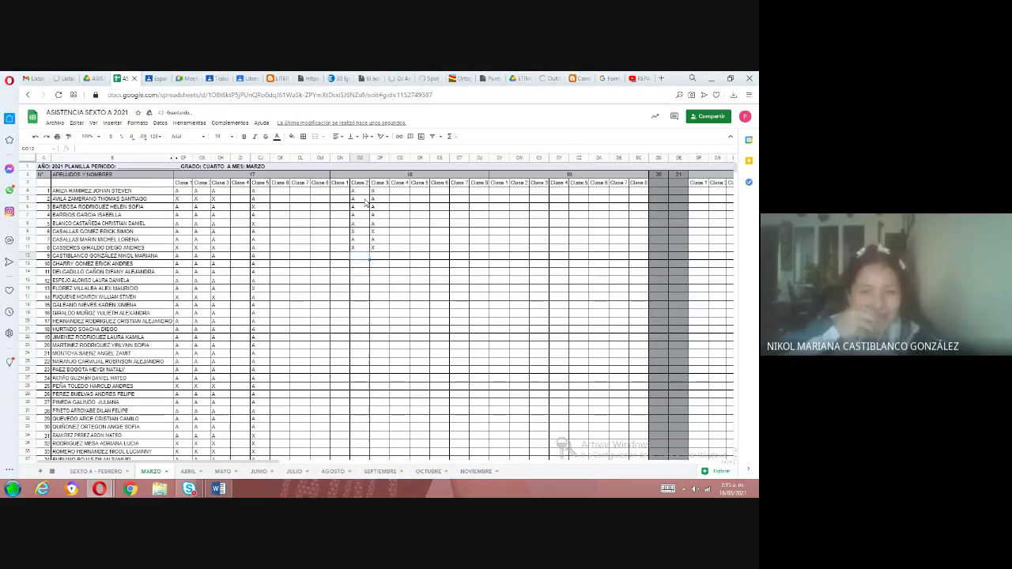
# - Mark student 9 with X in Clase 2 and Clase 3 of day 18
pyautogui.write('X')
pyautogui.press('Tab')
pyautogui.write('X')
pyautogui.press('Return')
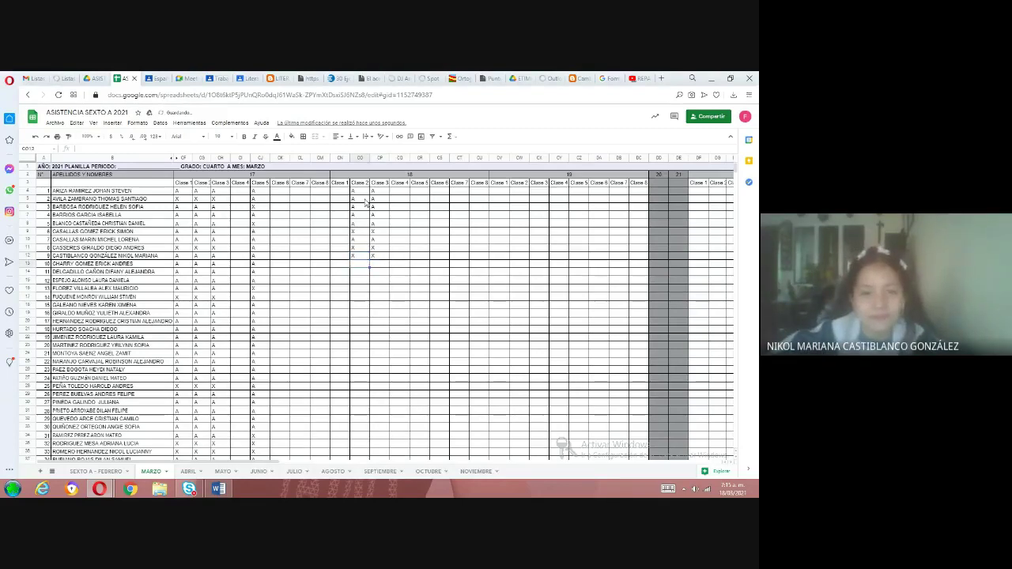
# - Change student 9's Clase 2 and Clase 3 marks for day 18 to A
pyautogui.press('Up')
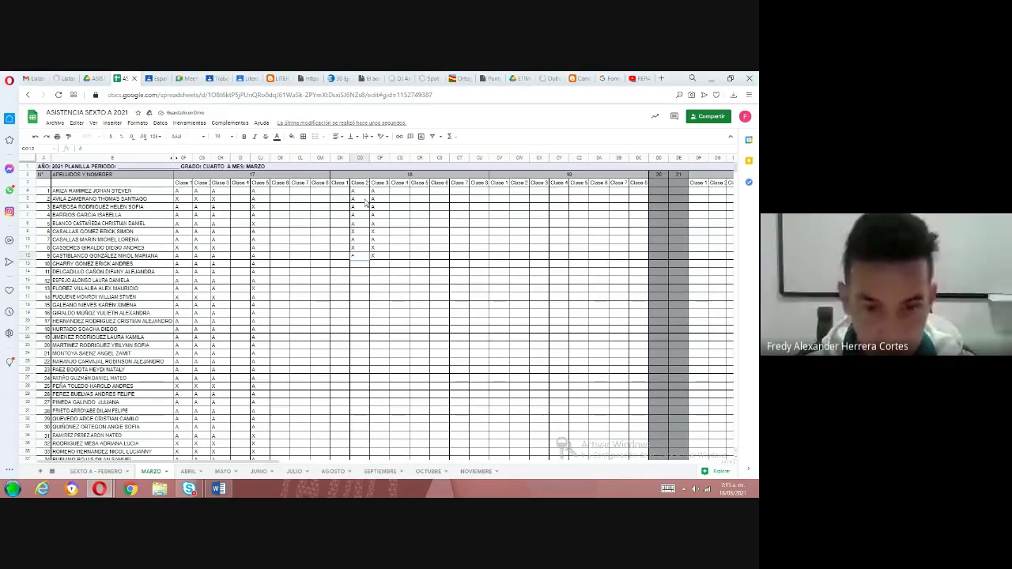
pyautogui.press('Right')
pyautogui.press('Down')
pyautogui.press('Left')
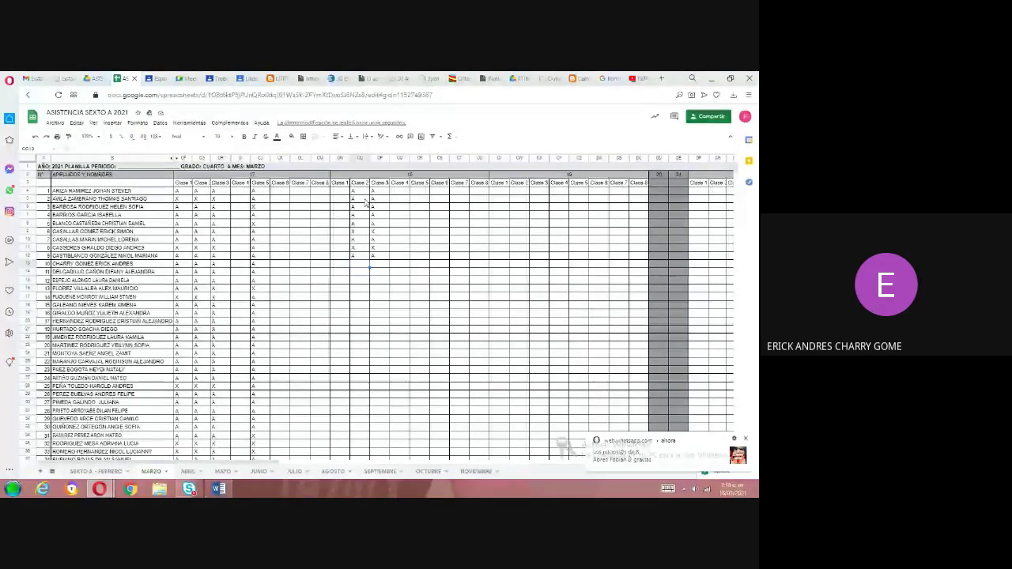
# - Mark students 10, 11 and 12 with A in Clase 2 and Clase 3 of day 18
pyautogui.write('x')
pyautogui.press('Tab')
pyautogui.write('A')
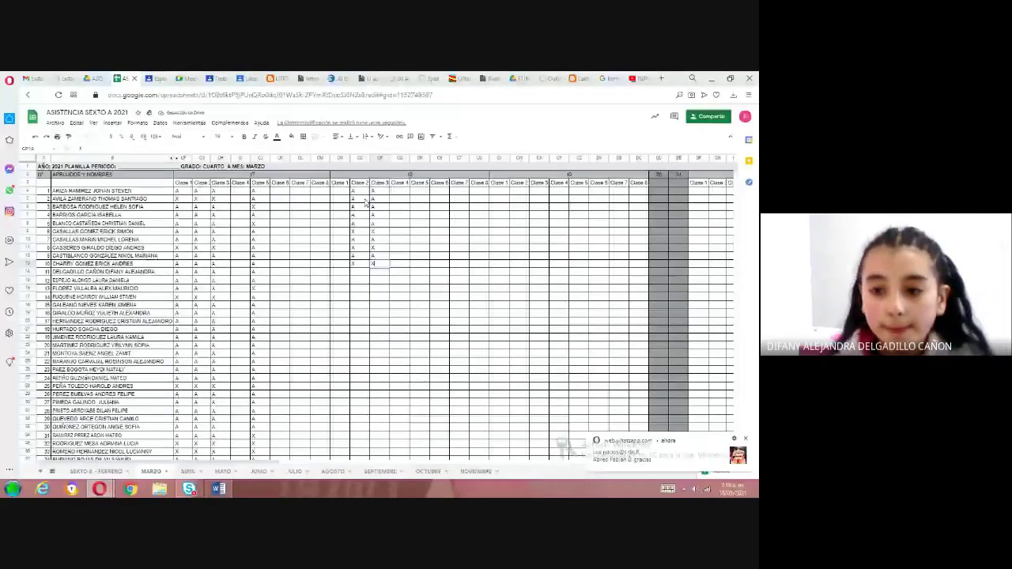
pyautogui.write('A')
pyautogui.press('Tab')
pyautogui.write('A')
pyautogui.press('Return')
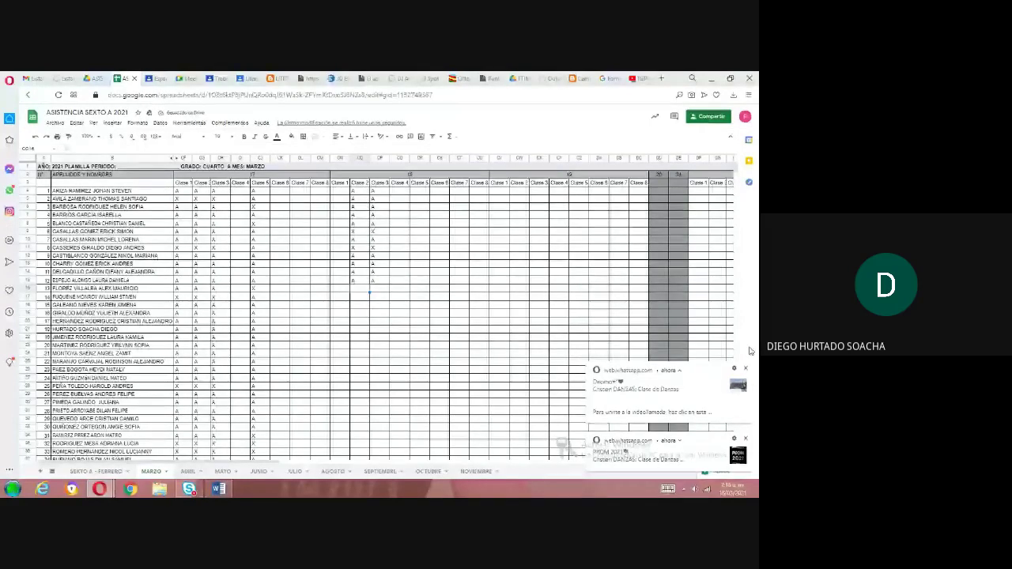
# - Mark students 13 and 14 with X in Clase 2 and Clase 3 of day 18
pyautogui.doubleClick(359, 289)
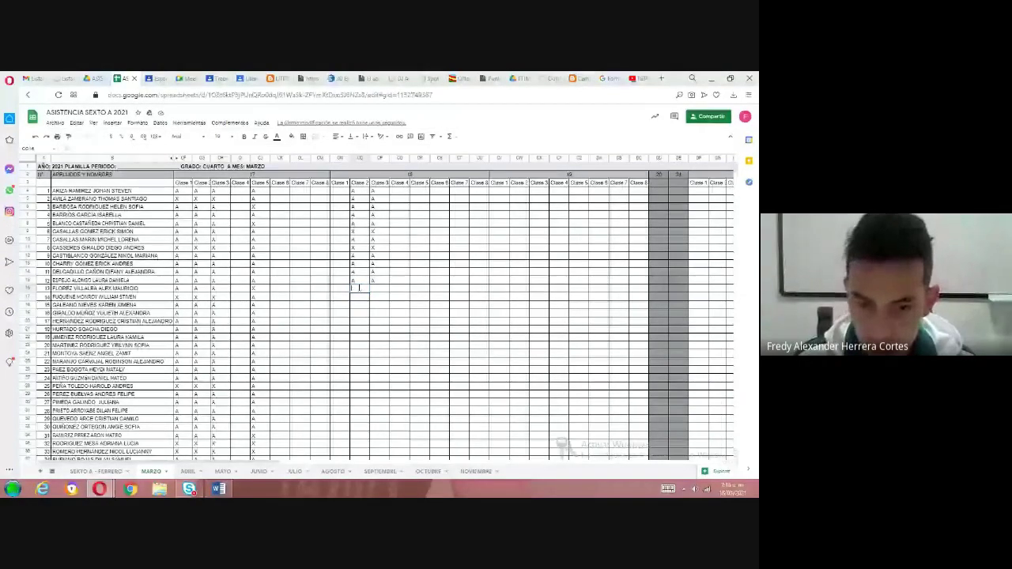
pyautogui.write('x')
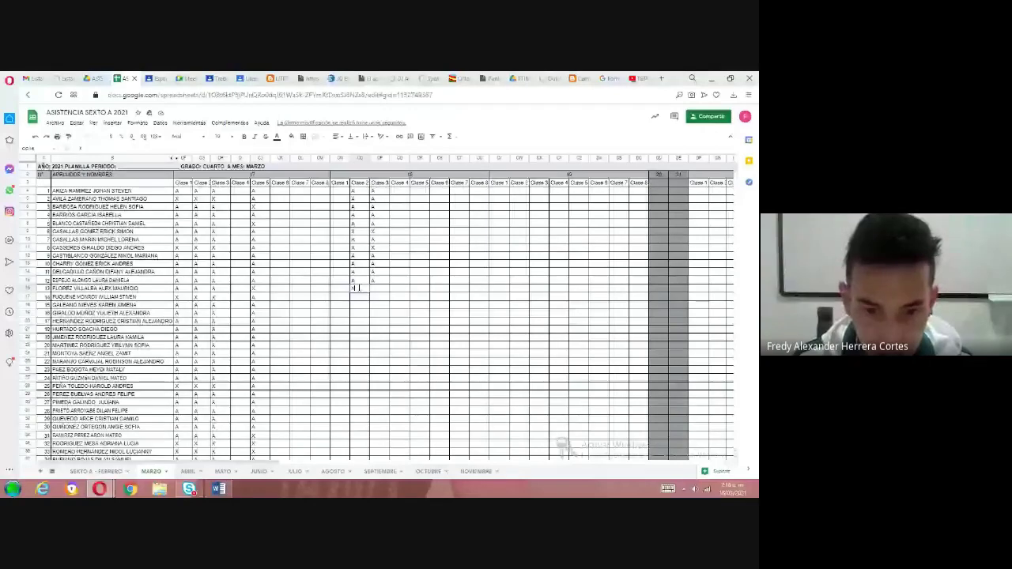
pyautogui.press('Tab')
pyautogui.write('x')
pyautogui.press('Return')
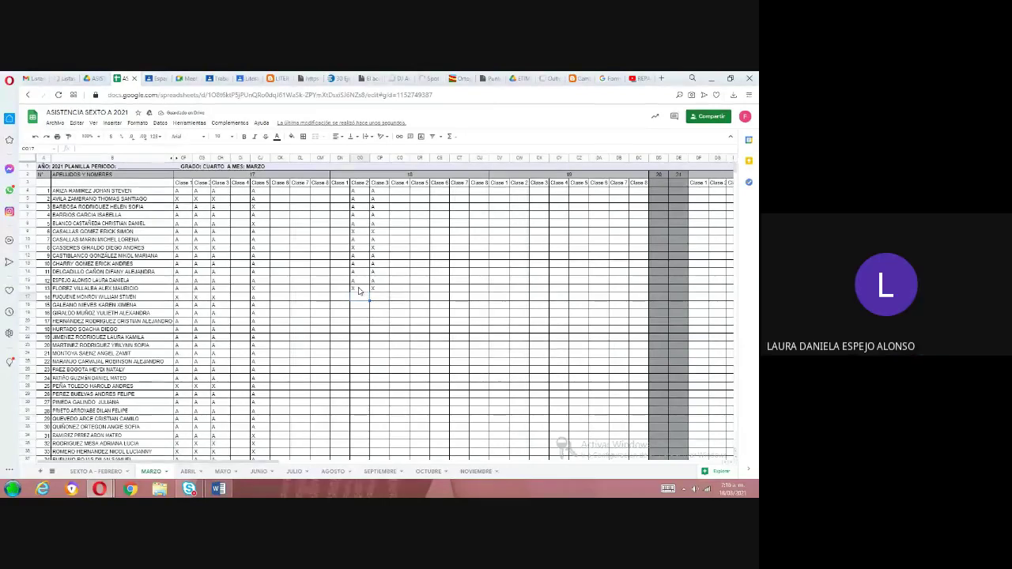
pyautogui.write('x')
pyautogui.press('Return')
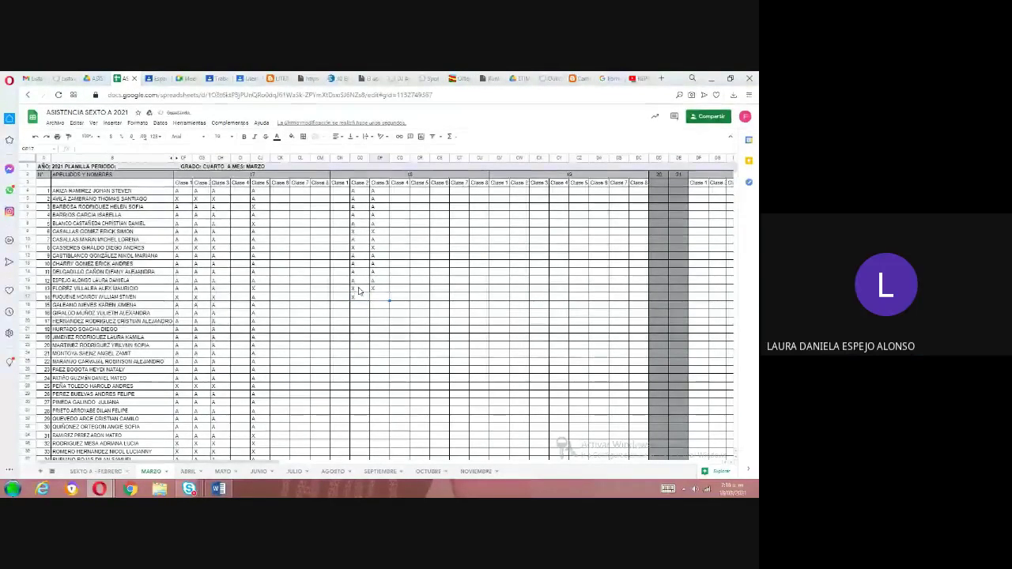
pyautogui.write('a')
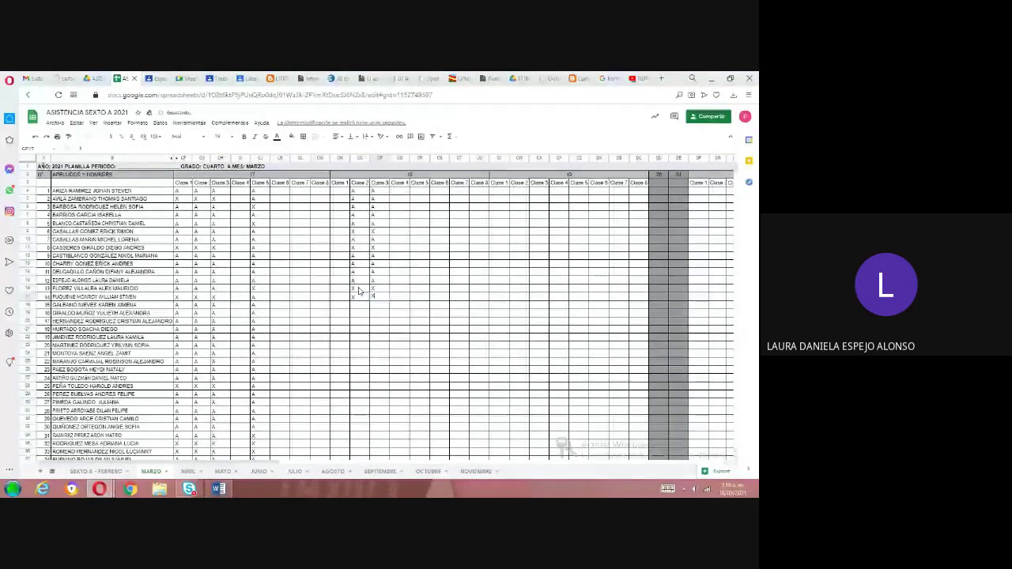
pyautogui.press('Return')
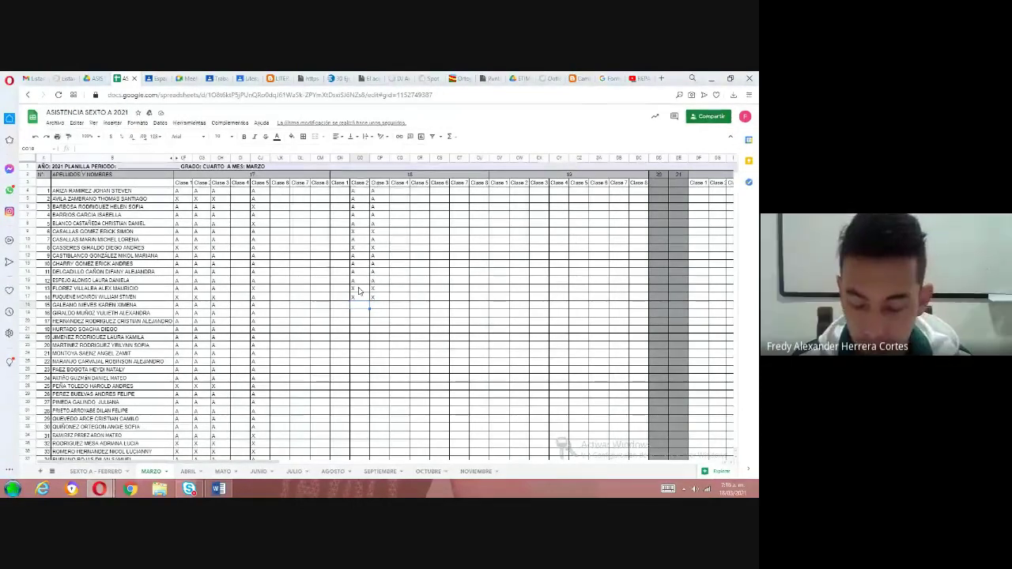
# - Mark student 15 with A in Clase 2 and Clase 3 of day 18
pyautogui.write('A')
pyautogui.press('Tab')
pyautogui.write('A')
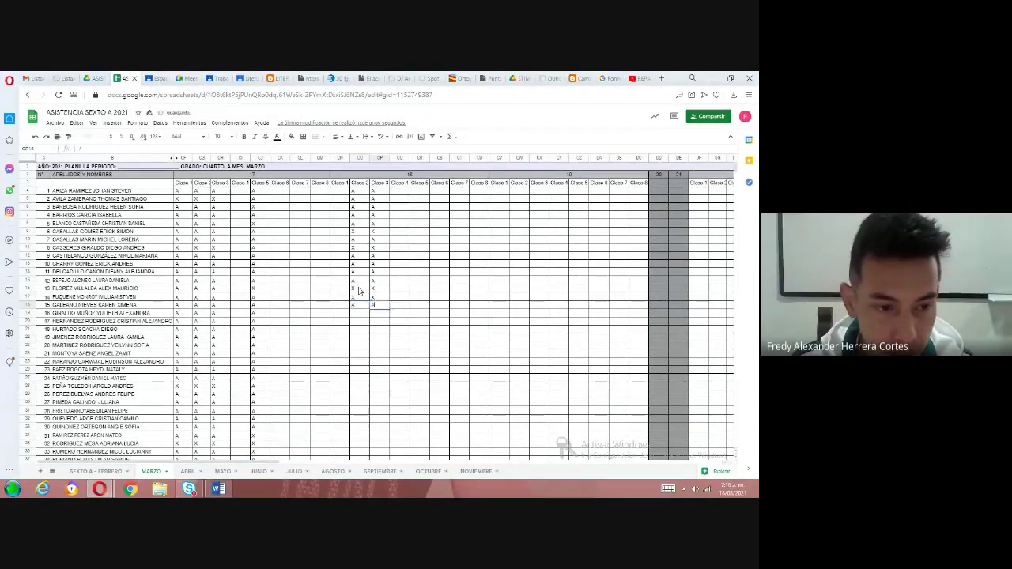
pyautogui.press('Return')
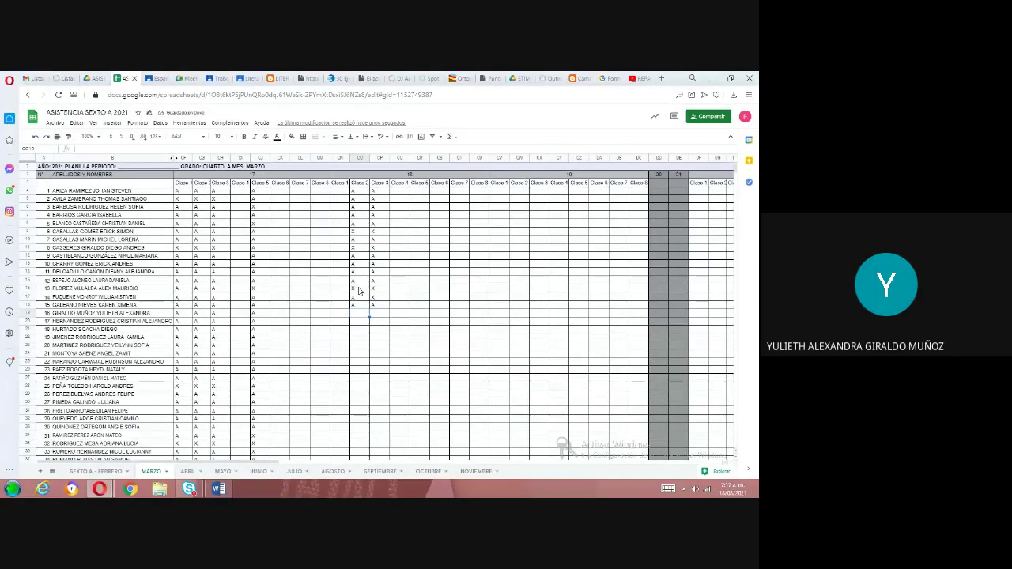
# - Mark students 16, 17 and 18 with A in Clase 2 and Clase 3 of day 18
pyautogui.write('A')
pyautogui.press('Tab')
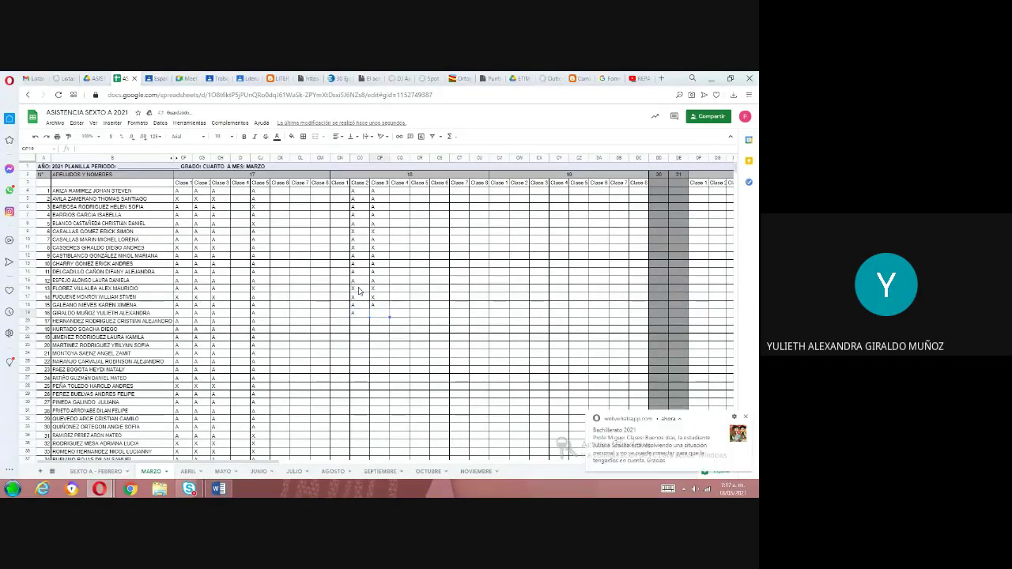
pyautogui.write('A')
pyautogui.press('Return')
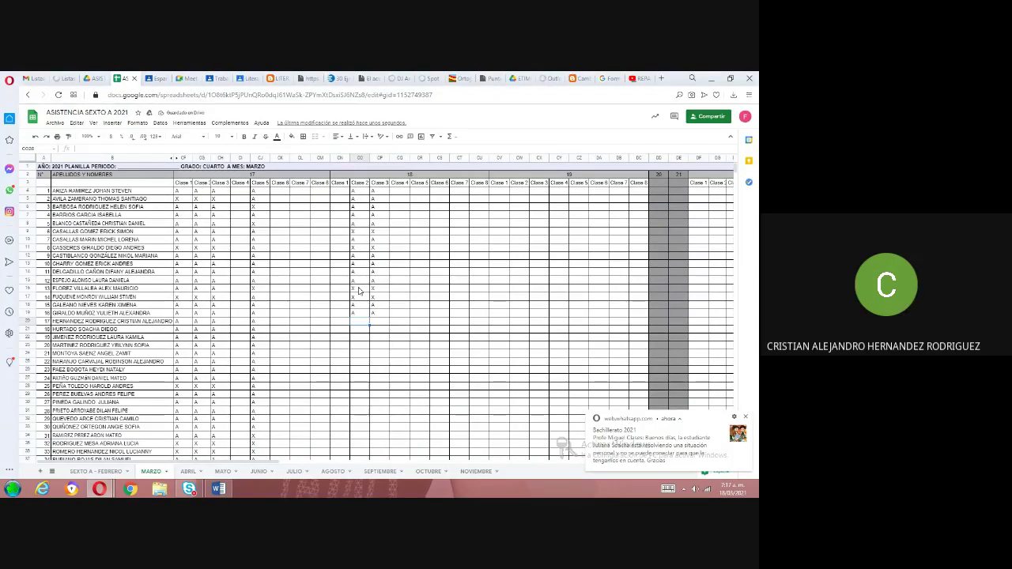
pyautogui.write('A')
pyautogui.press('Tab')
pyautogui.write('A')
pyautogui.press('Return')
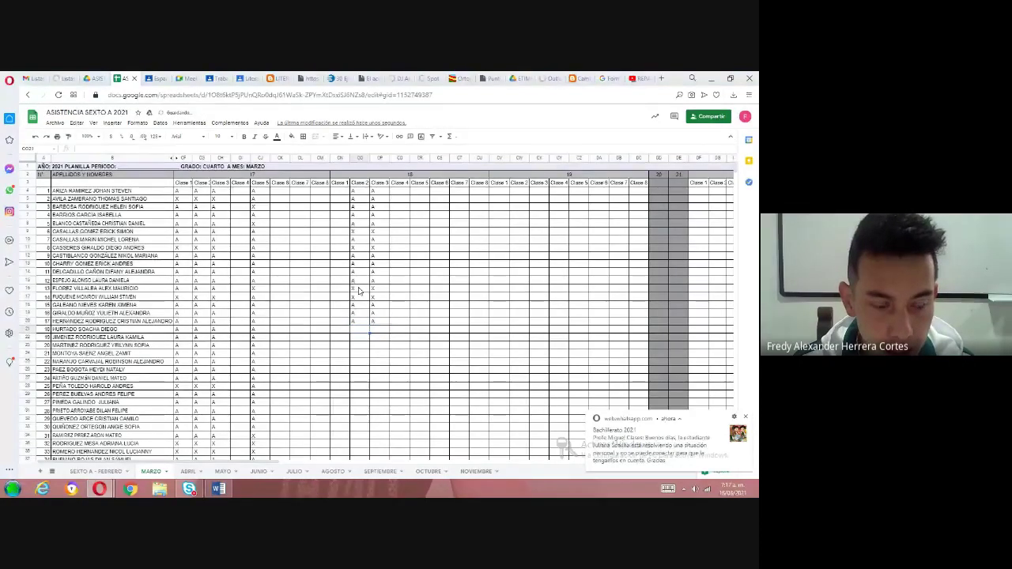
pyautogui.write('A')
pyautogui.press('Tab')
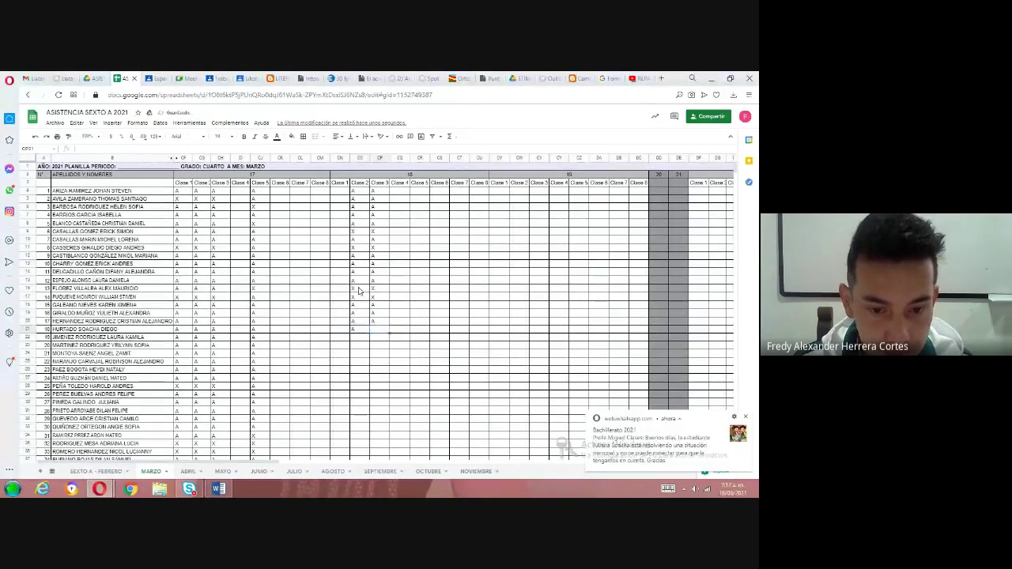
pyautogui.write('A')
pyautogui.press('Return')
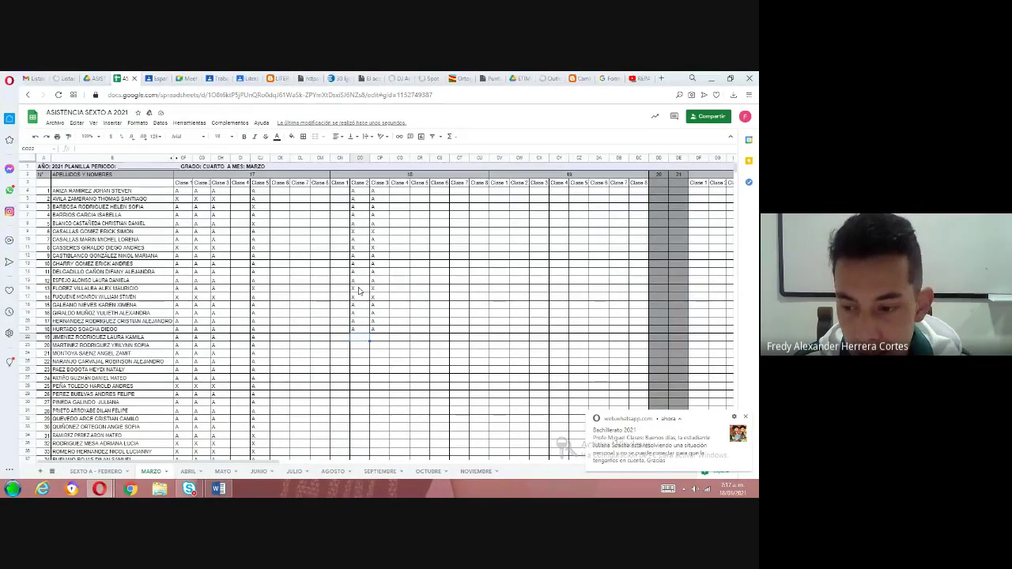
# - Dismiss the message notification and mark students 19 and 20 with A in Clase 2 and Clase 3 of day 18
pyautogui.click(745, 417)
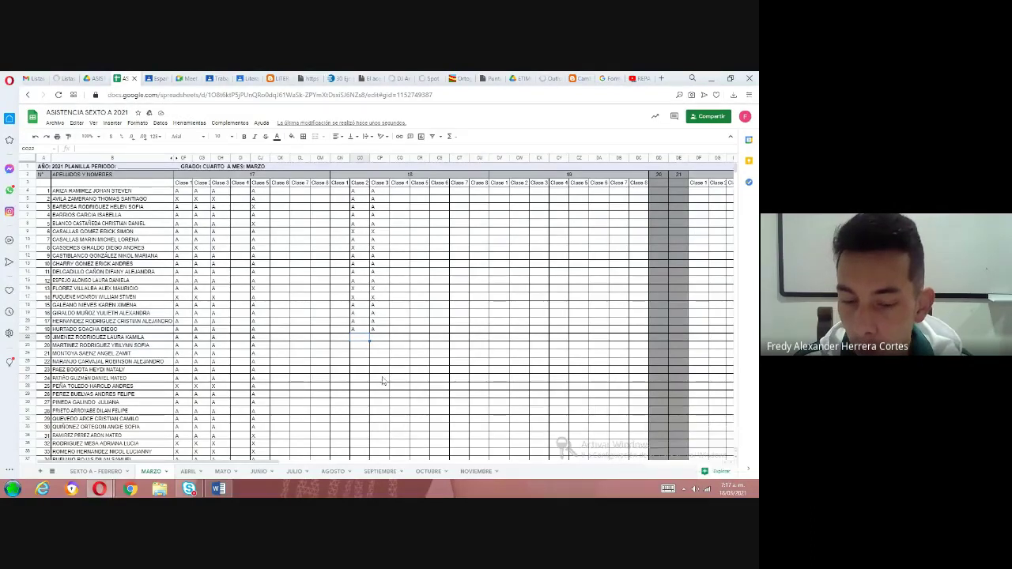
pyautogui.click(354, 337)
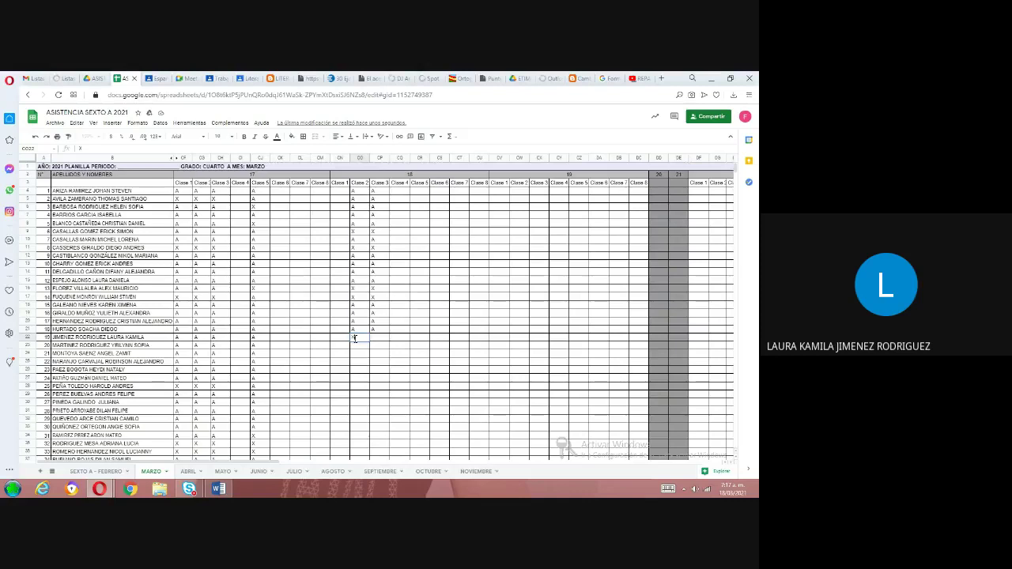
pyautogui.write('XA')
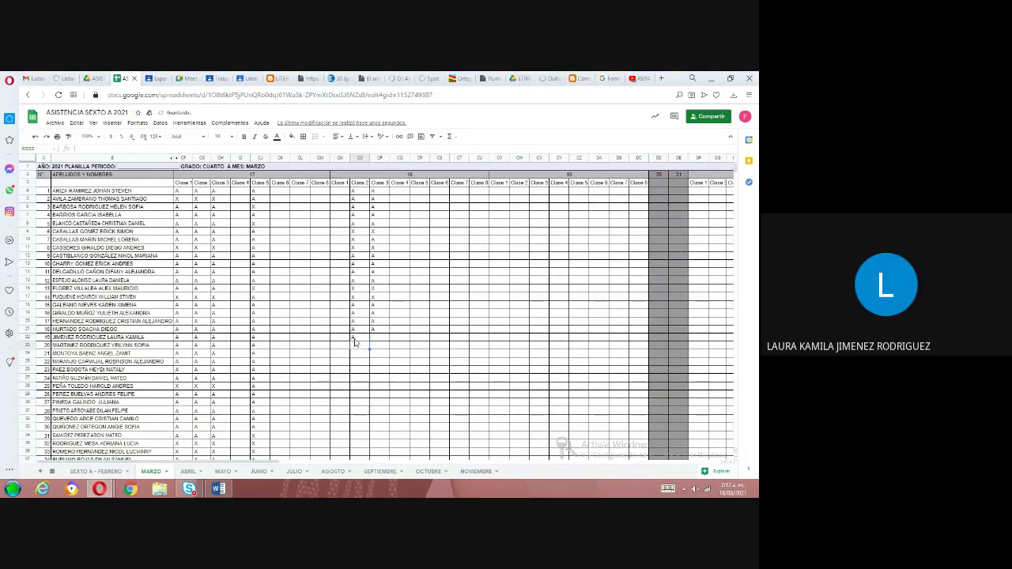
pyautogui.press('Tab')
pyautogui.write('A')
pyautogui.press('Return')
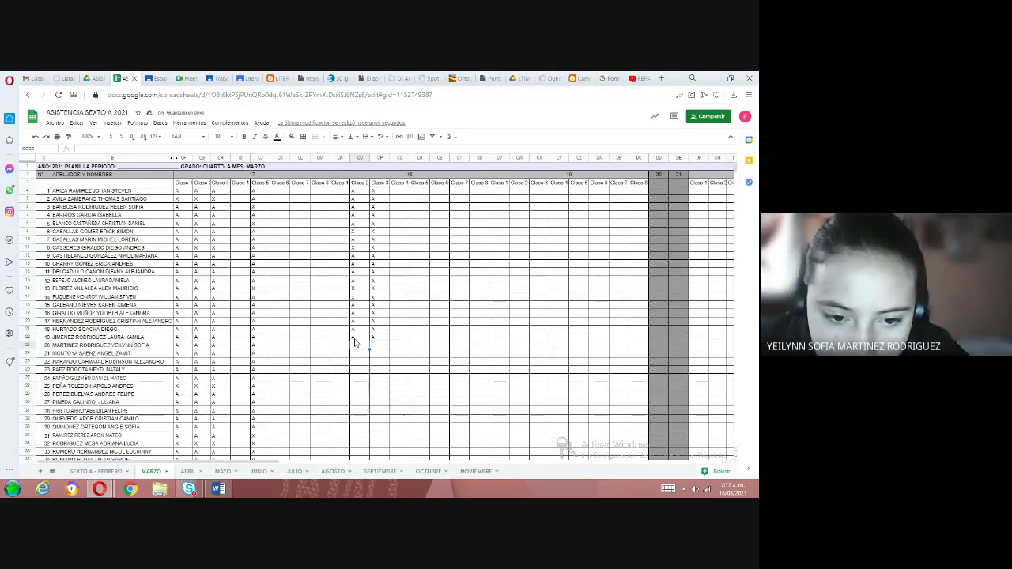
pyautogui.write('A')
pyautogui.press('Tab')
pyautogui.write('A')
pyautogui.press('Down')
pyautogui.press('Left')
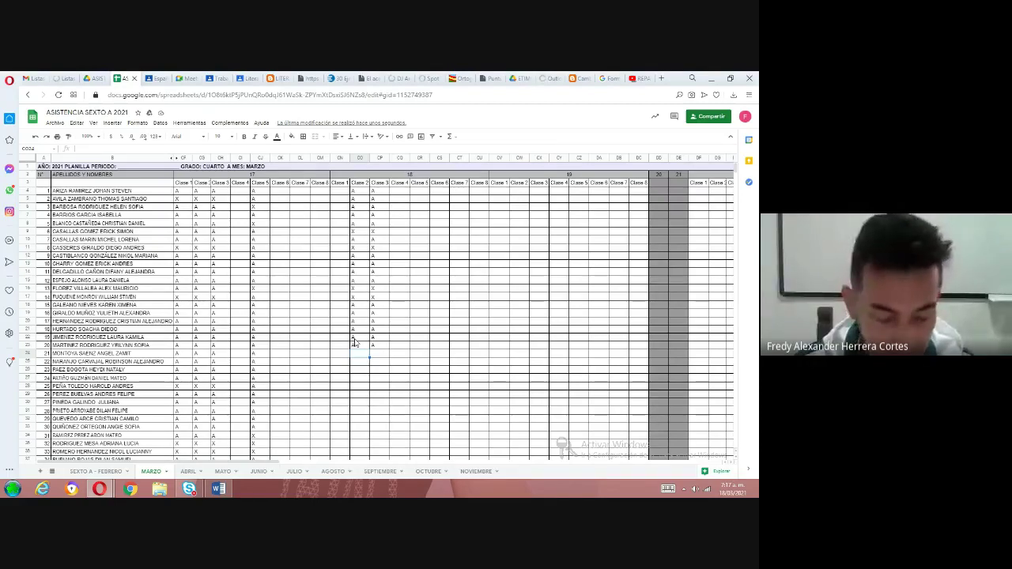
# - Mark student 21 with X in Clase 2 and Clase 3 of day 18
pyautogui.write('X')
pyautogui.press('Return')
pyautogui.press('Right')
pyautogui.press('Up')
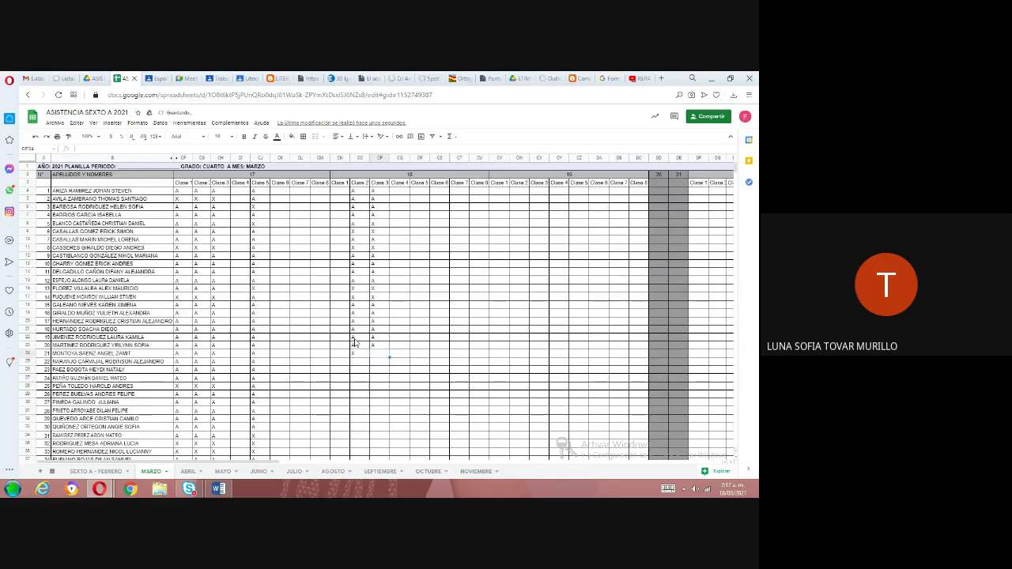
pyautogui.write('X')
pyautogui.press('Return')
pyautogui.press('Left')
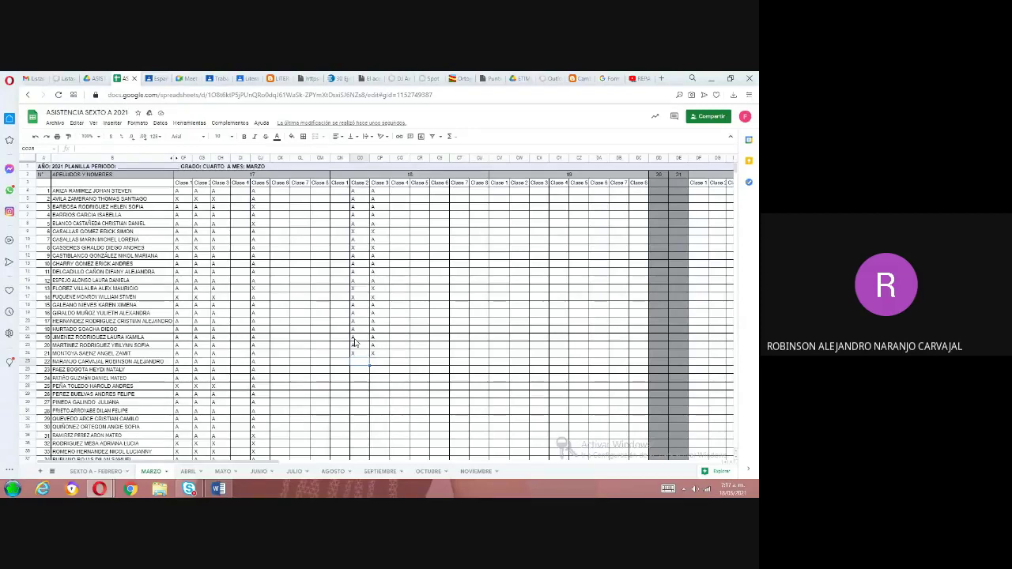
# - Mark student 22 with A and student 23 with X in Clase 2 and Clase 3 of day 18
pyautogui.write('A')
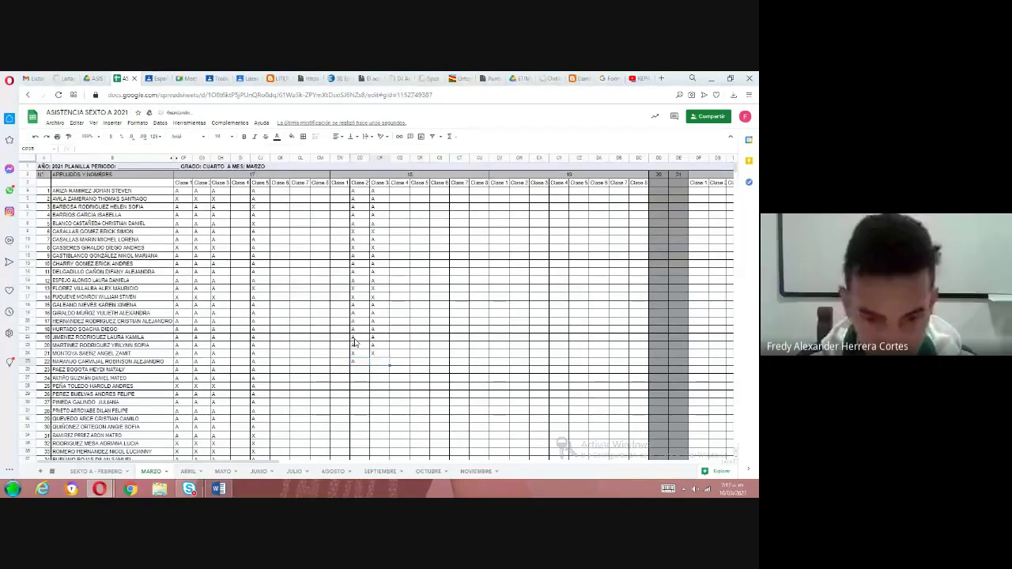
pyautogui.press('Return')
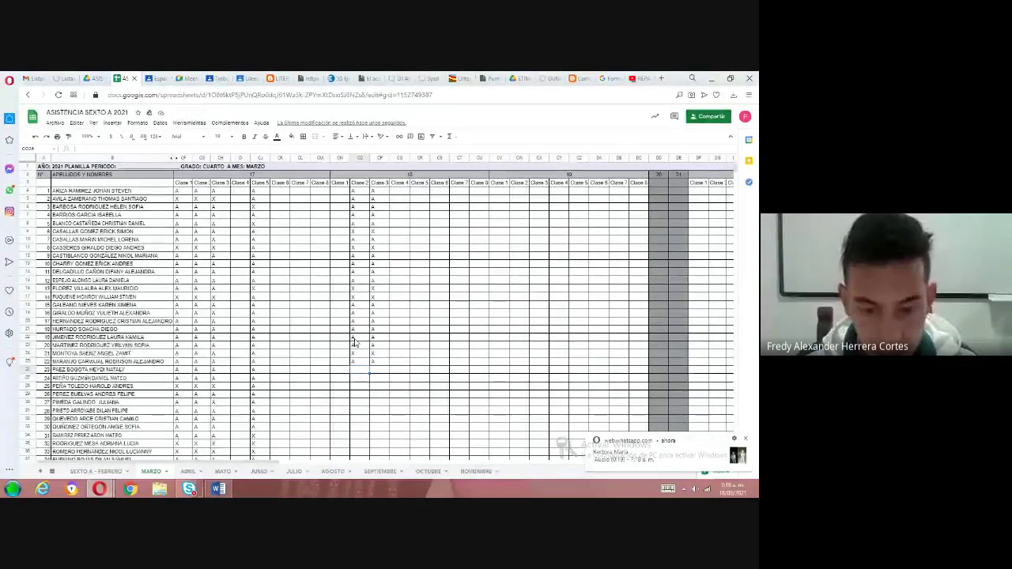
pyautogui.write('X')
pyautogui.press('Tab')
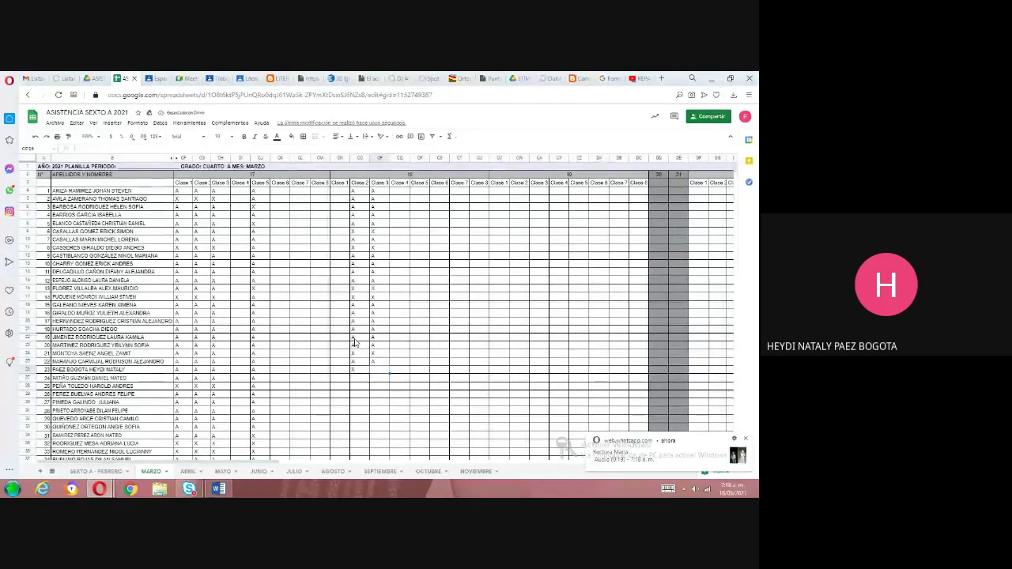
pyautogui.write('X')
pyautogui.press('Return')
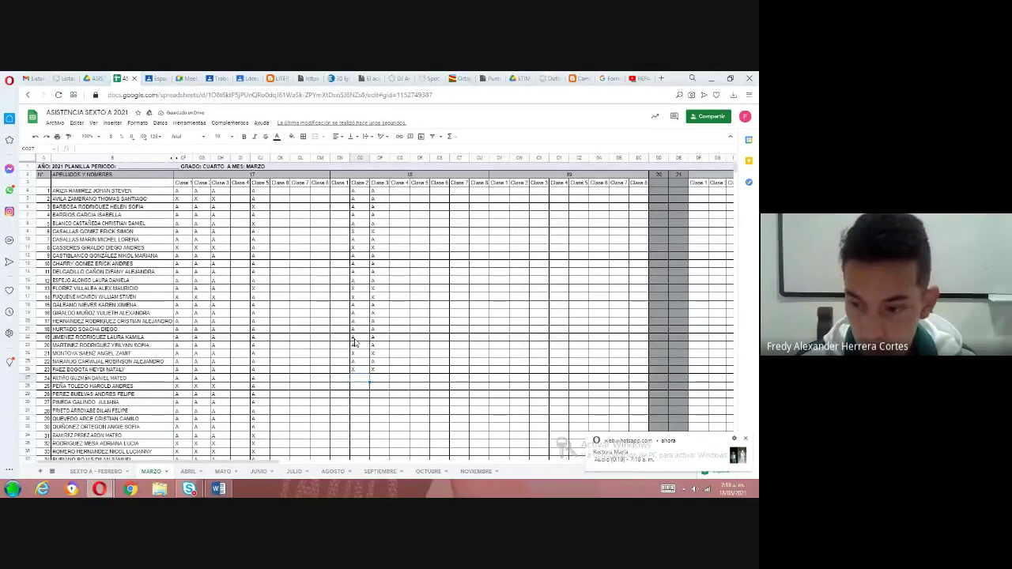
# - Mark student 24 with X and student 25 with A in Clase 2 and Clase 3 of day 18
pyautogui.click(366, 378)
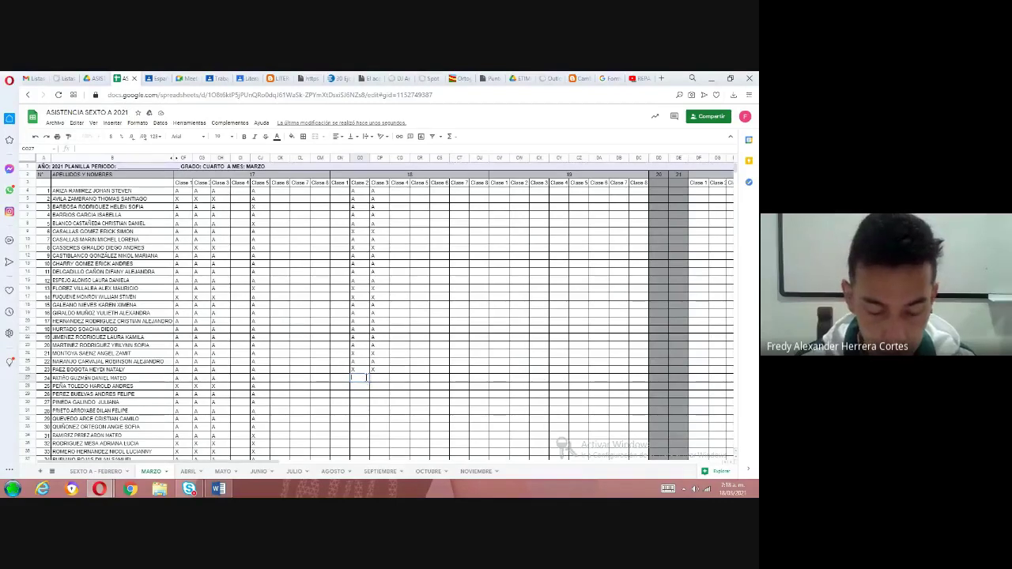
pyautogui.write('XX')
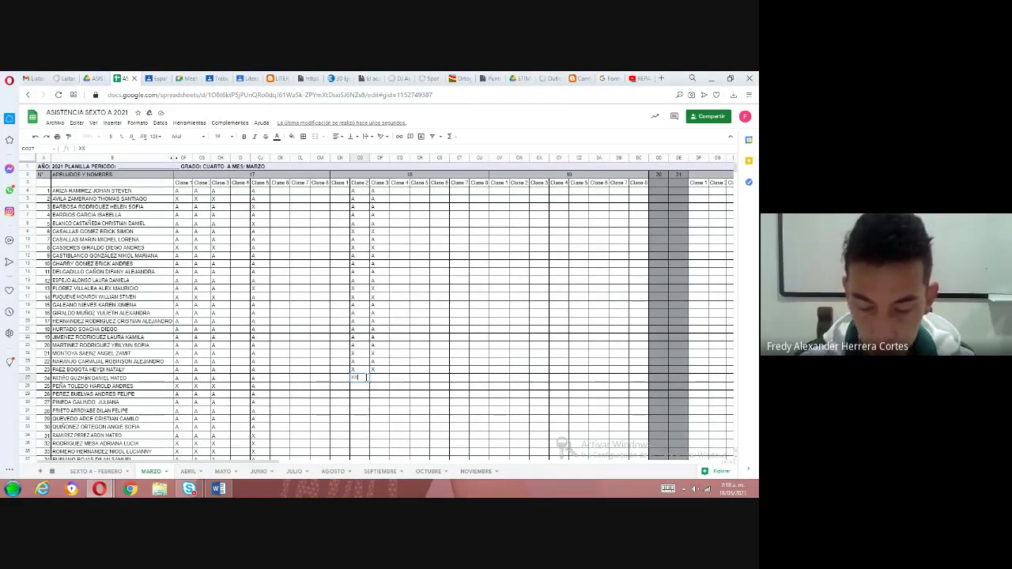
pyautogui.press('Tab')
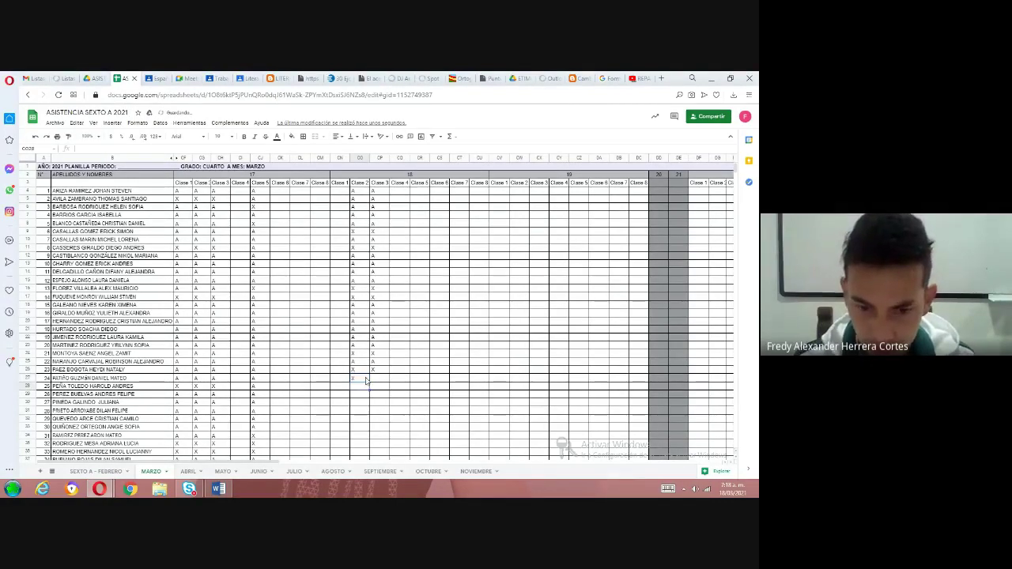
pyautogui.click(366, 380)
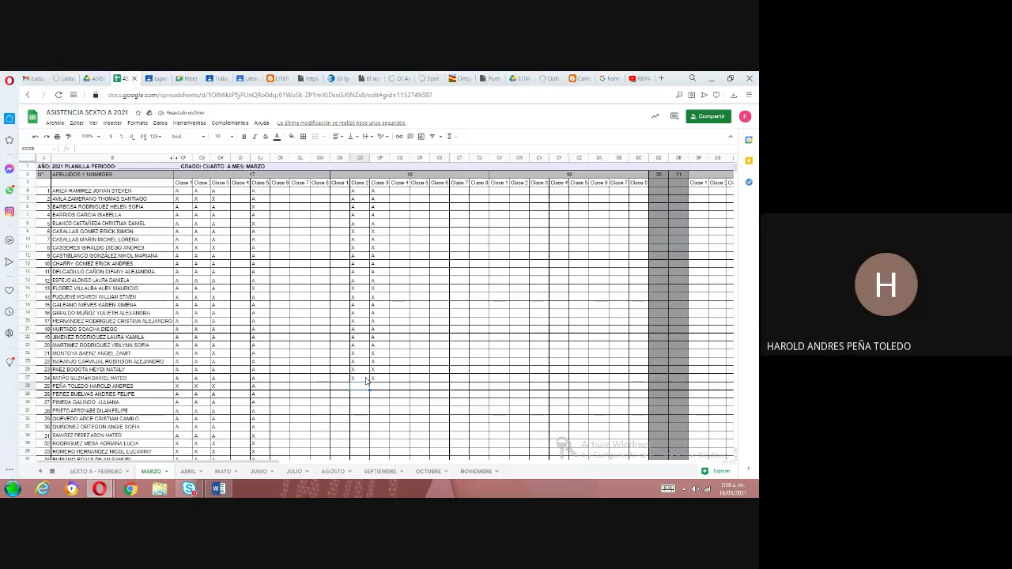
pyautogui.write('A')
pyautogui.press('Tab')
pyautogui.write('A')
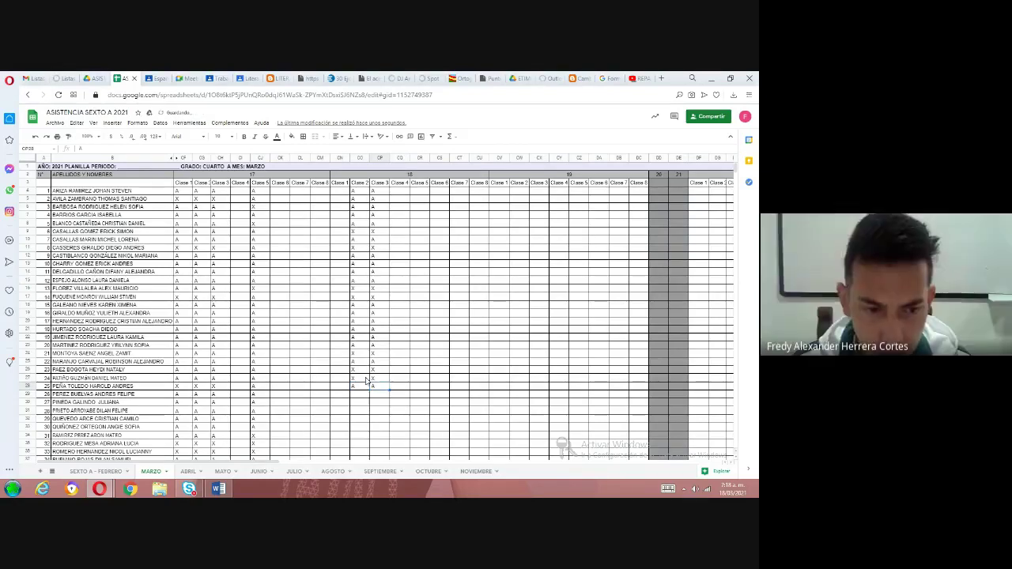
# - Re-enter the Clase 3 marks of day 18 as X for student 24 and A for student 25
pyautogui.press('Up')
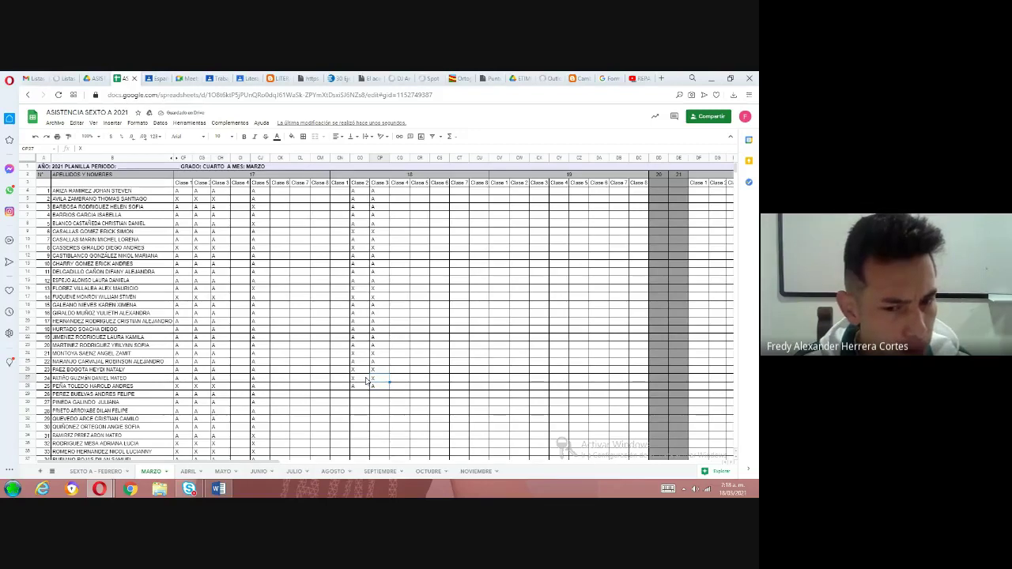
pyautogui.write('AA')
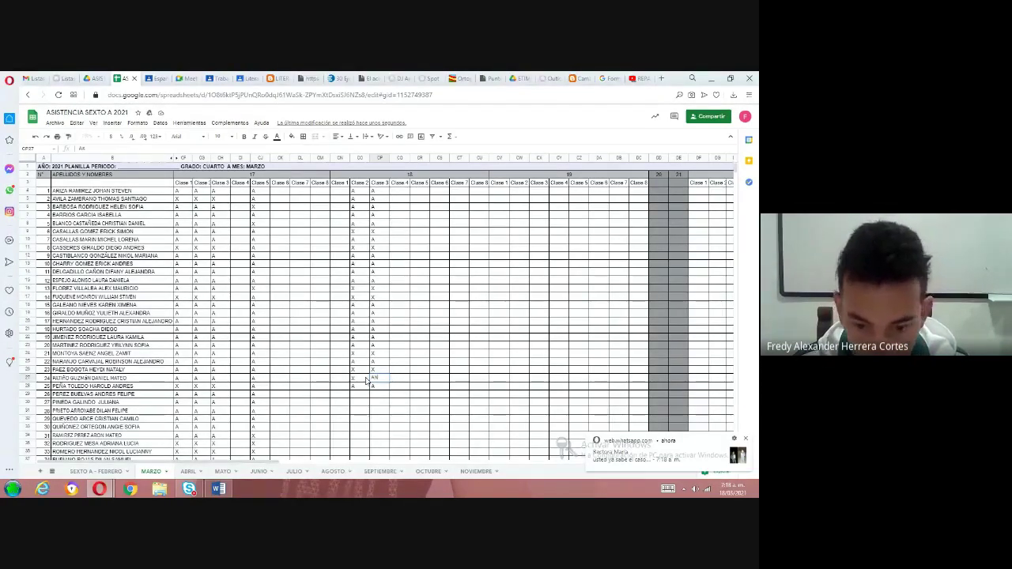
pyautogui.press('Return')
pyautogui.press('Up')
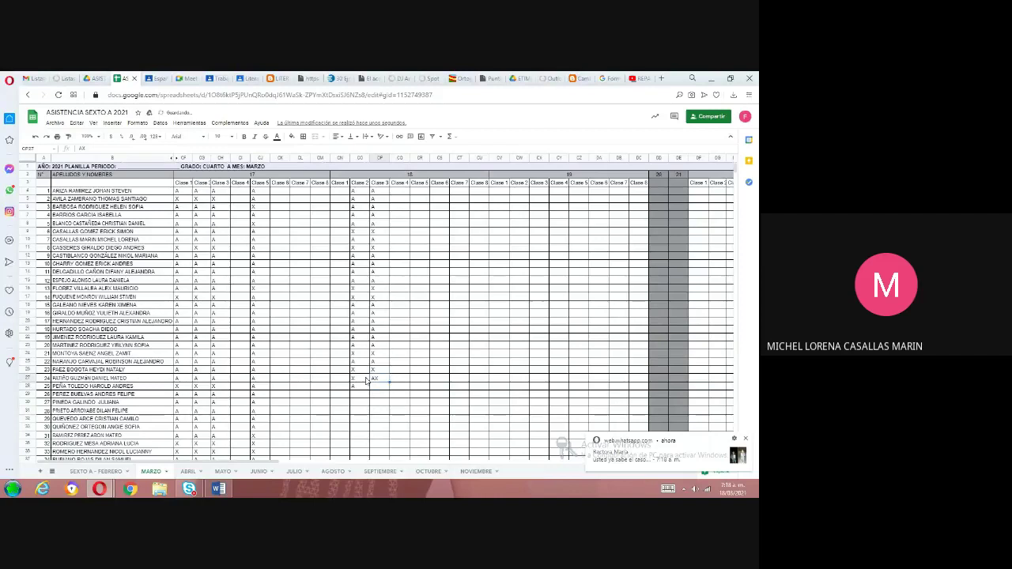
pyautogui.write('X')
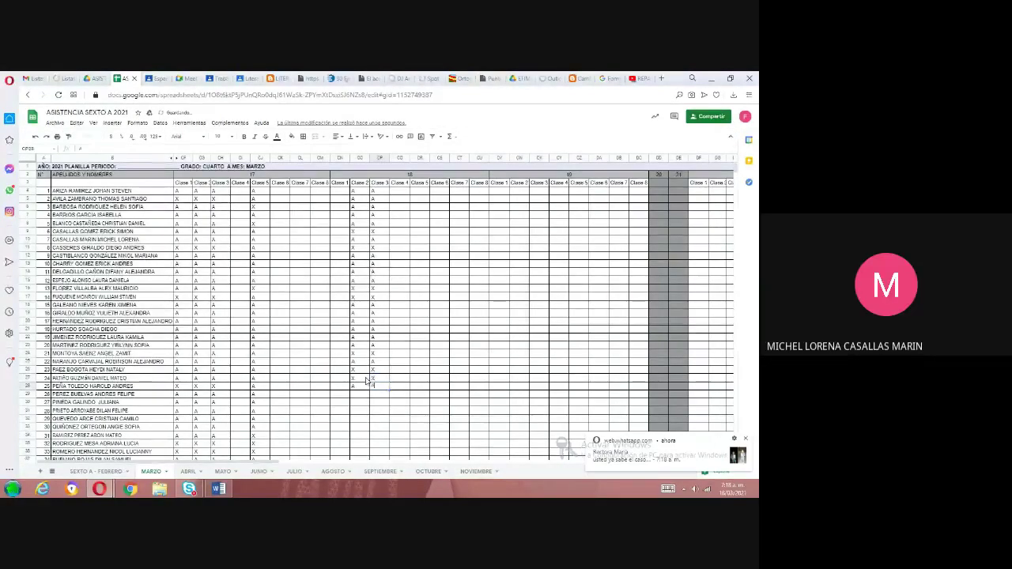
pyautogui.press('Return')
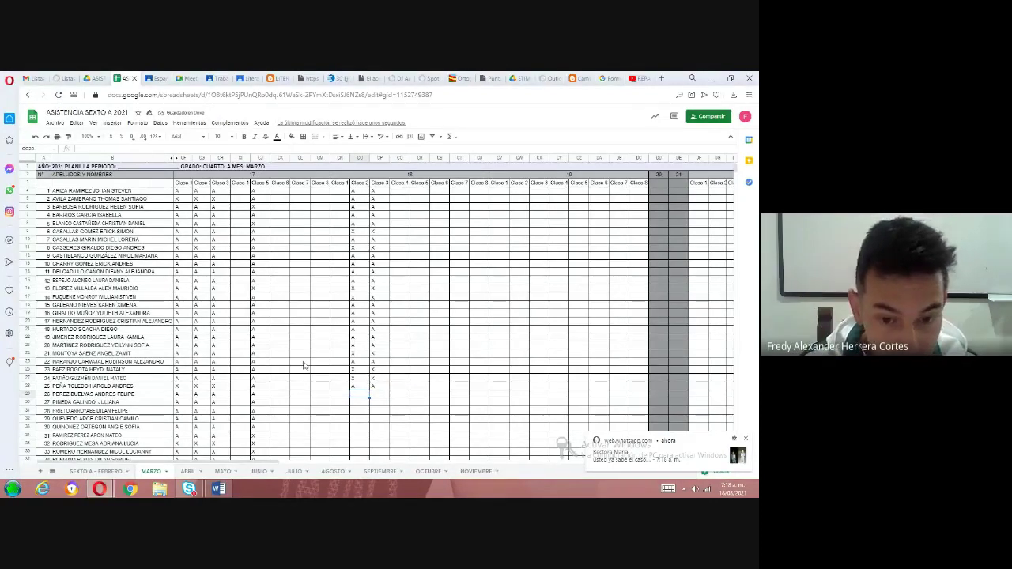
# - Change student 23's Clase 2 and Clase 3 marks for day 18 to A
pyautogui.press('Up')
pyautogui.press('Up')
pyautogui.press('Up')
pyautogui.press('Right')
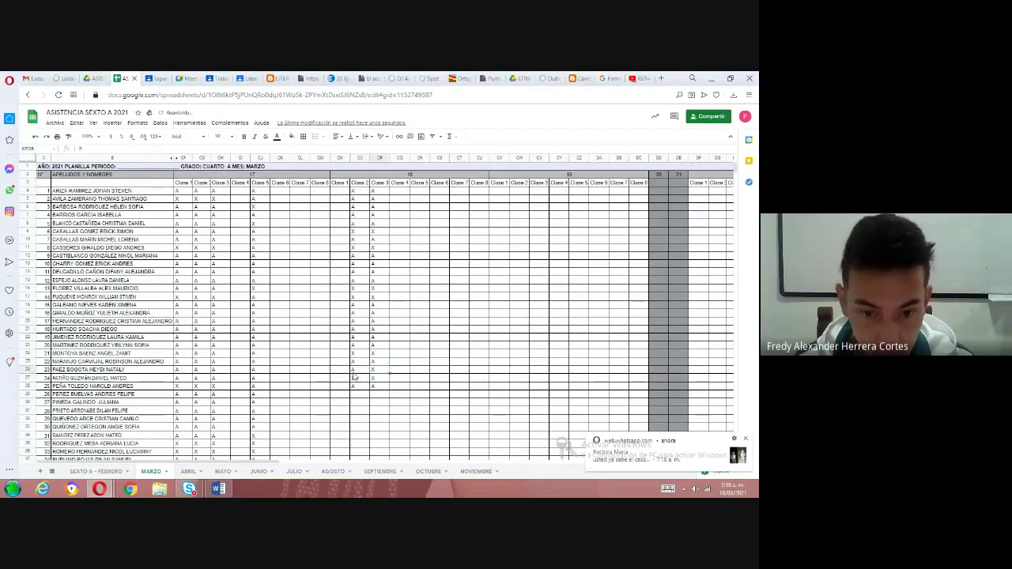
pyautogui.press('Down')
pyautogui.press('Down')
pyautogui.press('Down')
pyautogui.press('Down')
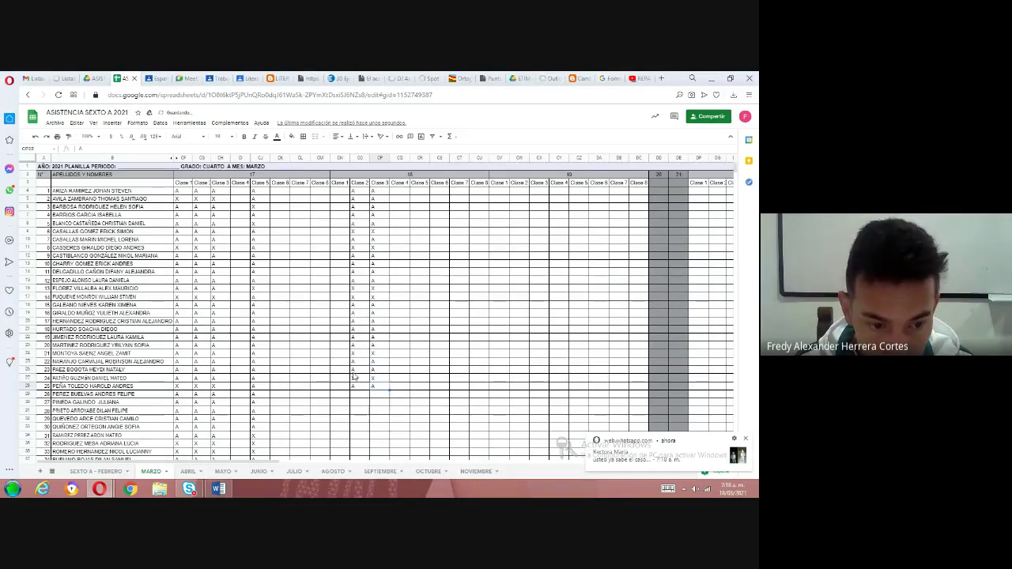
pyautogui.press('Left')
pyautogui.press('Up')
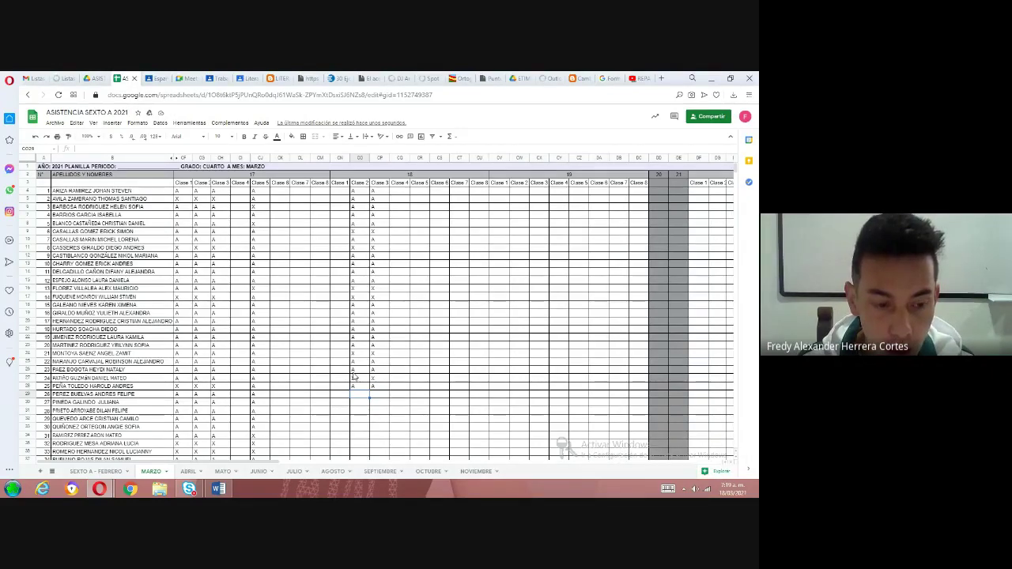
# - Mark students 26 and 27 with X in Clase 2 and Clase 3 of day 18
pyautogui.write('X')
pyautogui.press('Right')
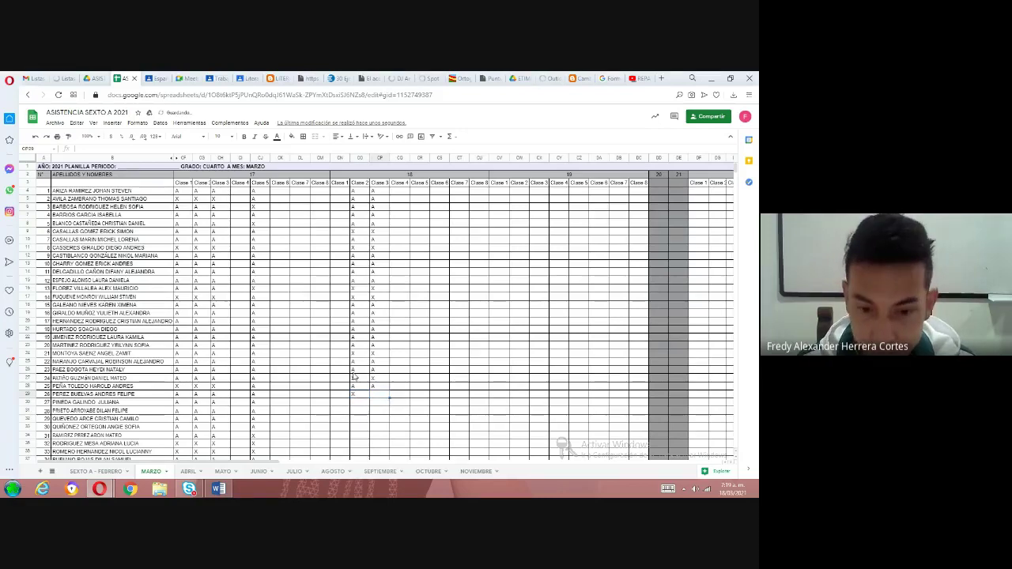
pyautogui.write('X')
pyautogui.press('Down')
pyautogui.press('Left')
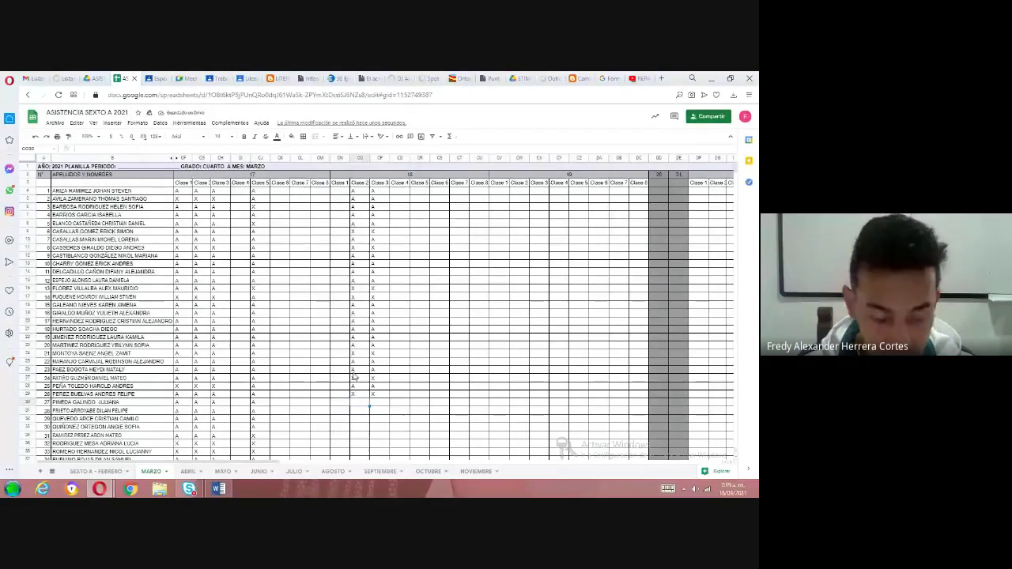
pyautogui.write('a')
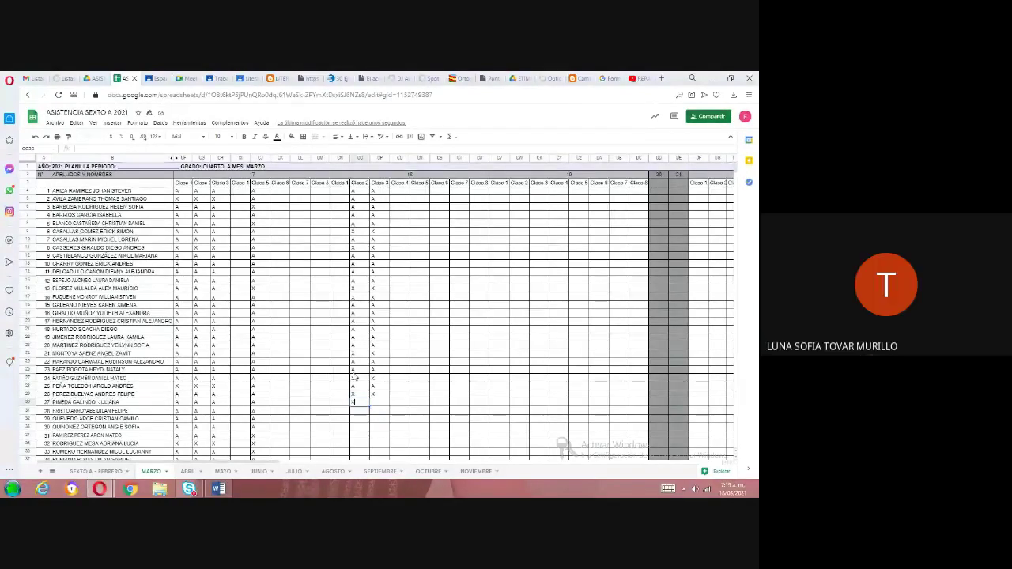
pyautogui.press('Tab')
pyautogui.write('x')
pyautogui.press('Down')
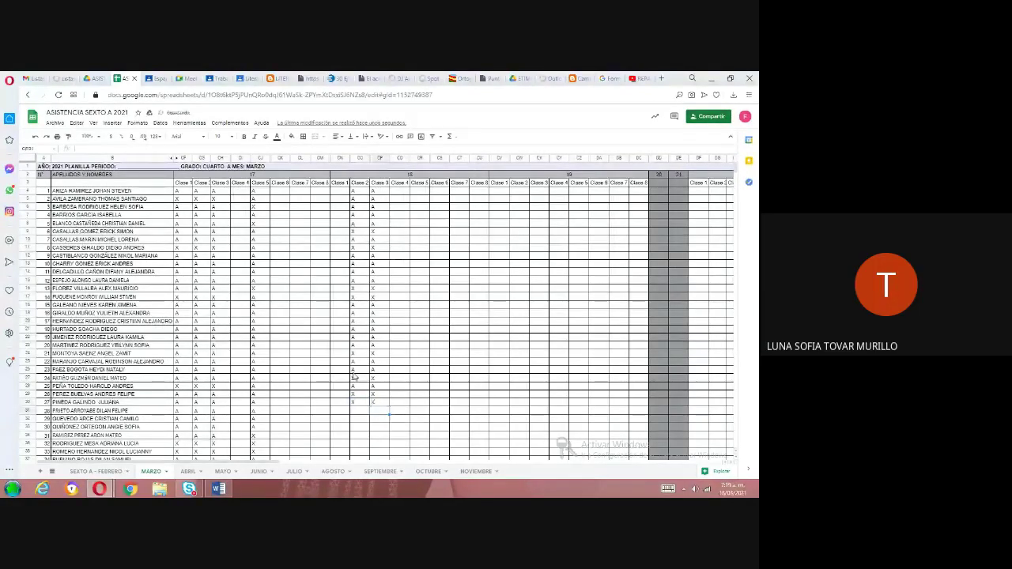
pyautogui.press('Left')
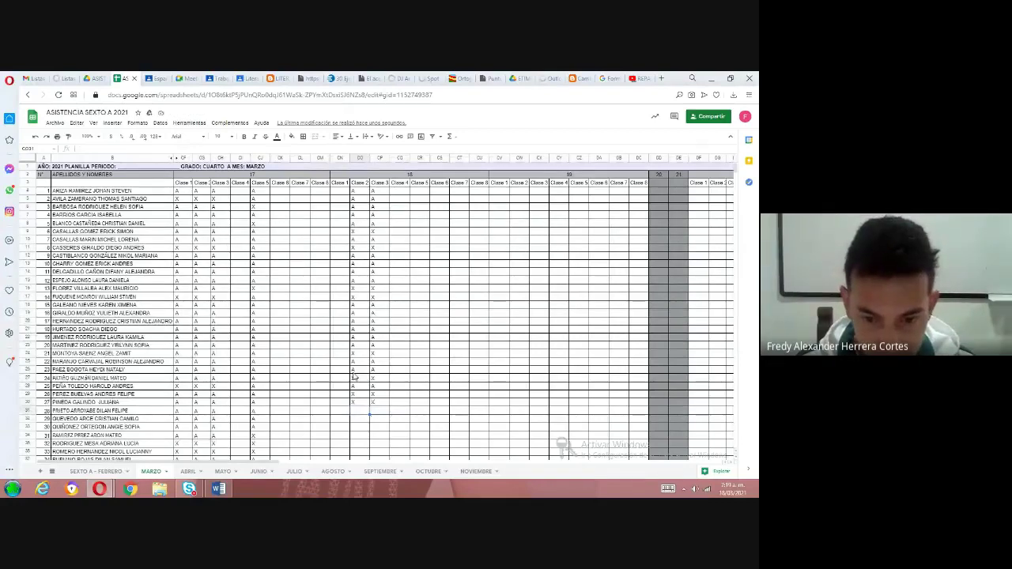
# - Mark student 28 with A in Clase 2 and Clase 3 of day 18
pyautogui.write('A')
pyautogui.press('Tab')
pyautogui.write('A')
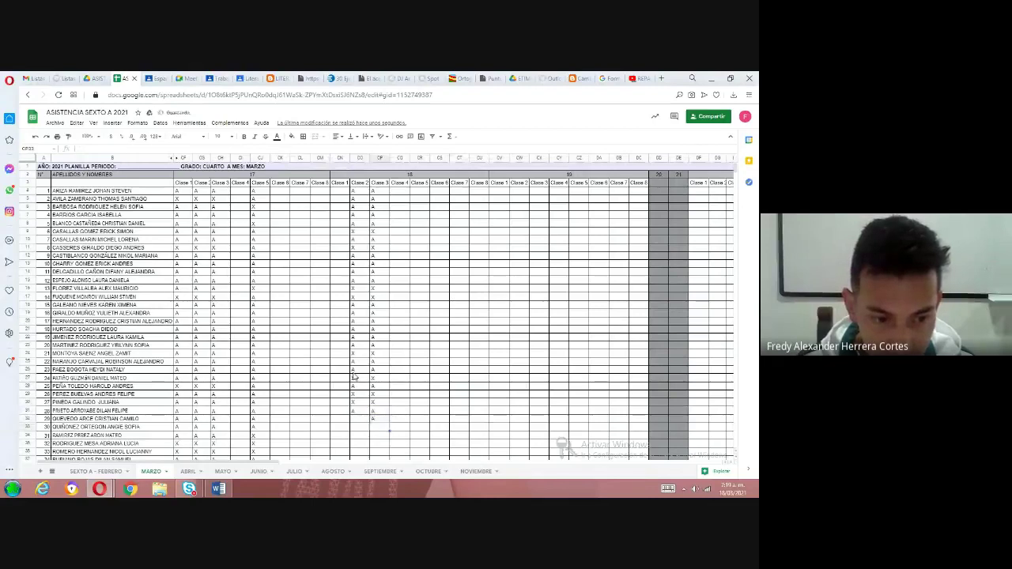
# - Mark students 29 and 30 with A in Clase 2 and Clase 3 of day 18
pyautogui.press('Return')
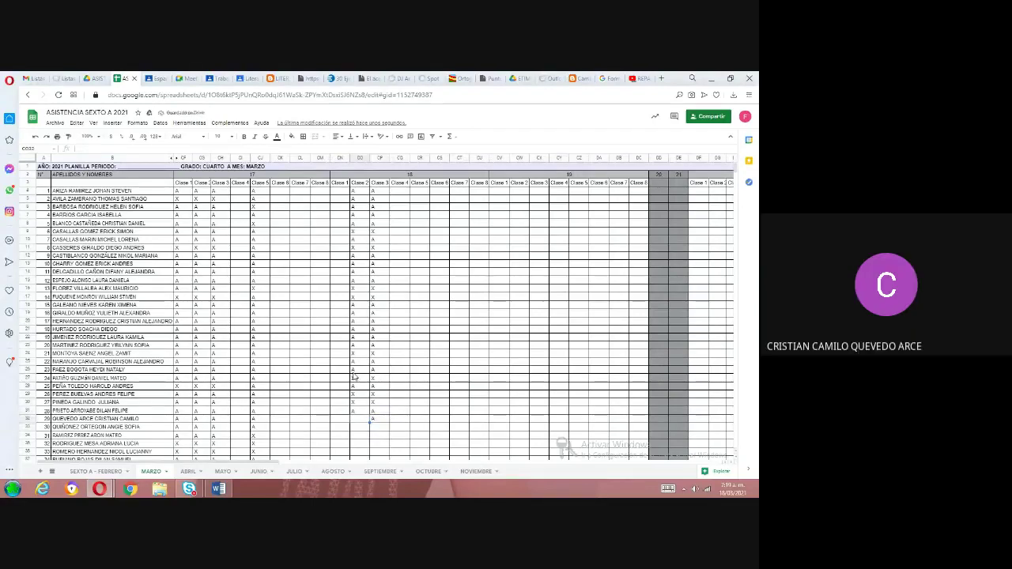
pyautogui.write('A')
pyautogui.press('Return')
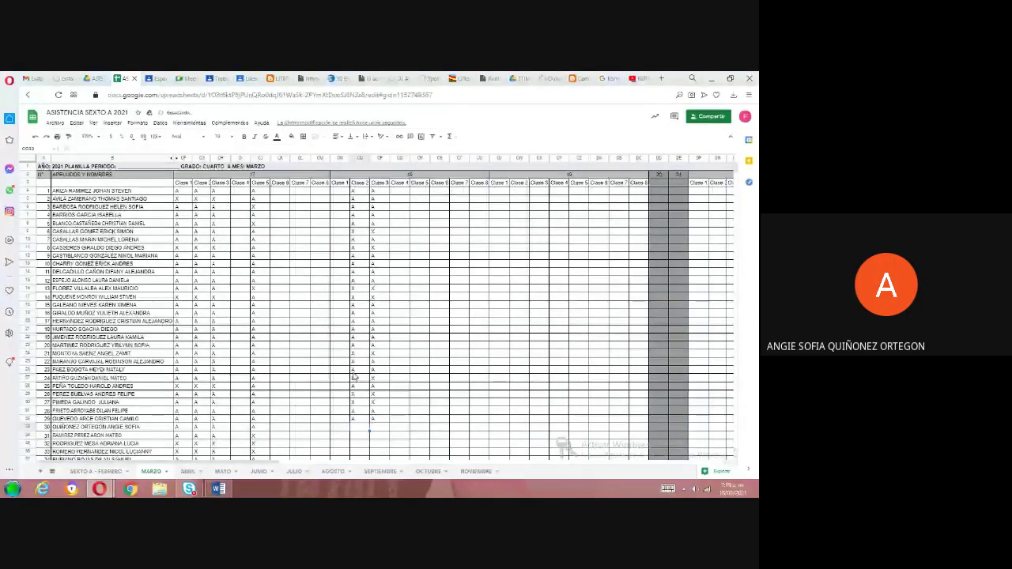
pyautogui.write('A')
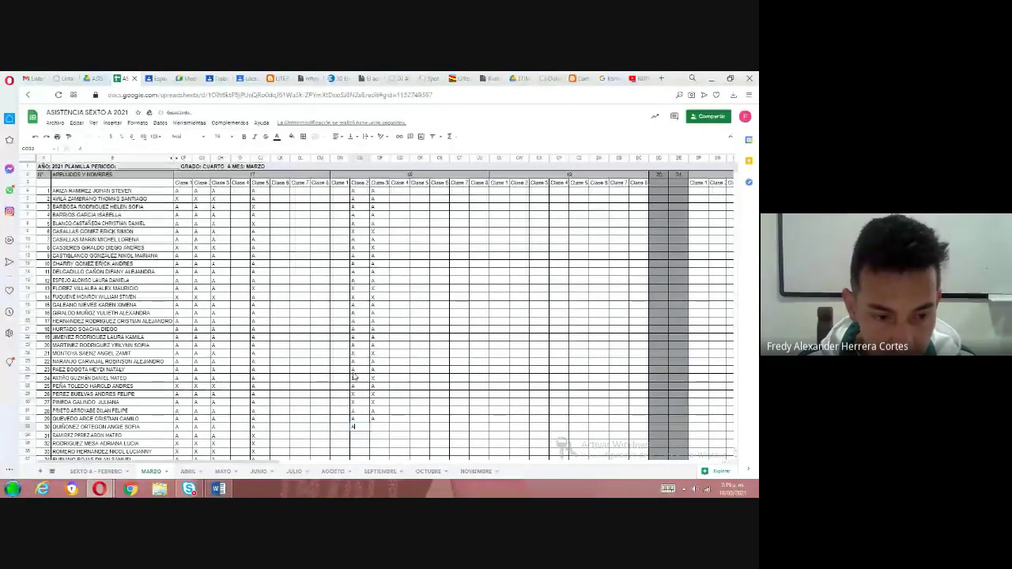
pyautogui.press('Return')
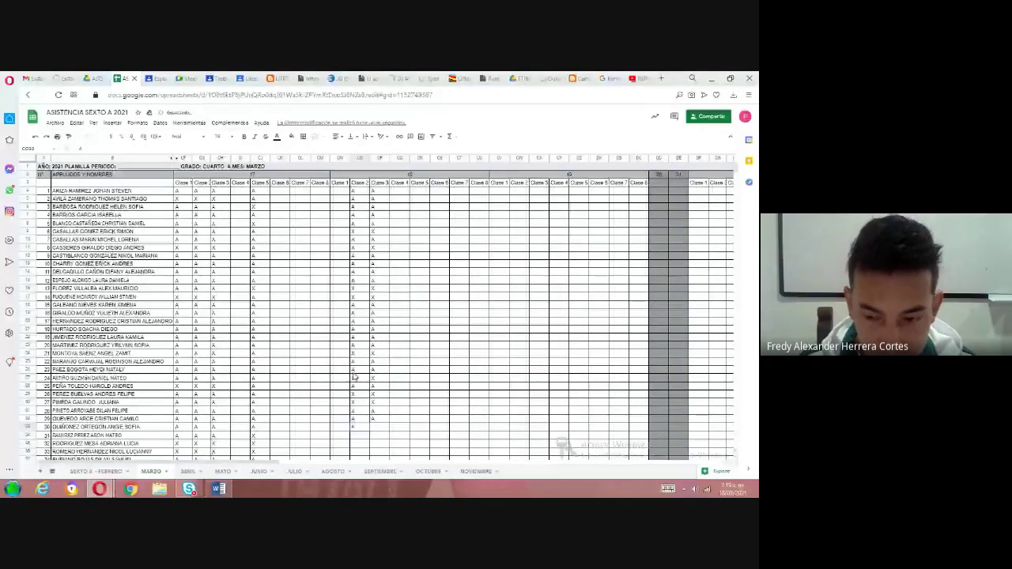
pyautogui.write('A')
pyautogui.press('Return')
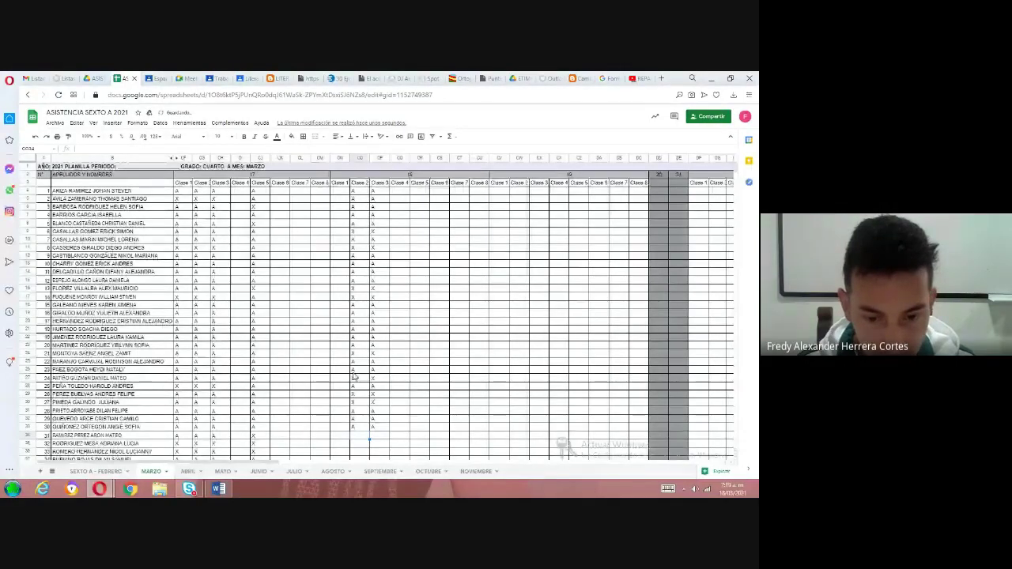
# - Mark students 31, 32 and 33 with X in Clase 2 and Clase 3 of day 18
pyautogui.write('x')
pyautogui.press('Tab')
pyautogui.write('x')
pyautogui.press('Return')
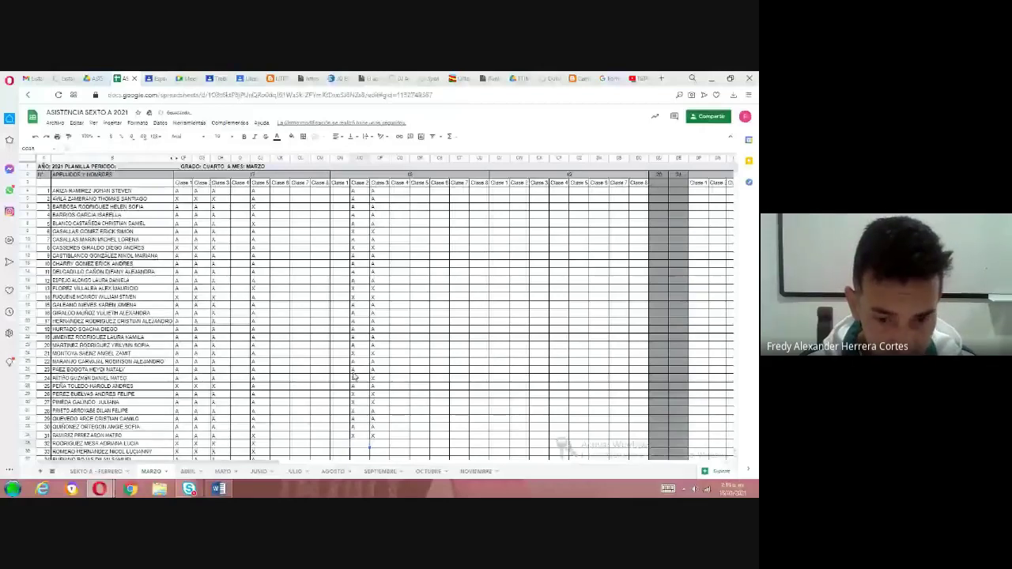
pyautogui.write('x')
pyautogui.press('Tab')
pyautogui.write('x')
pyautogui.press('Return')
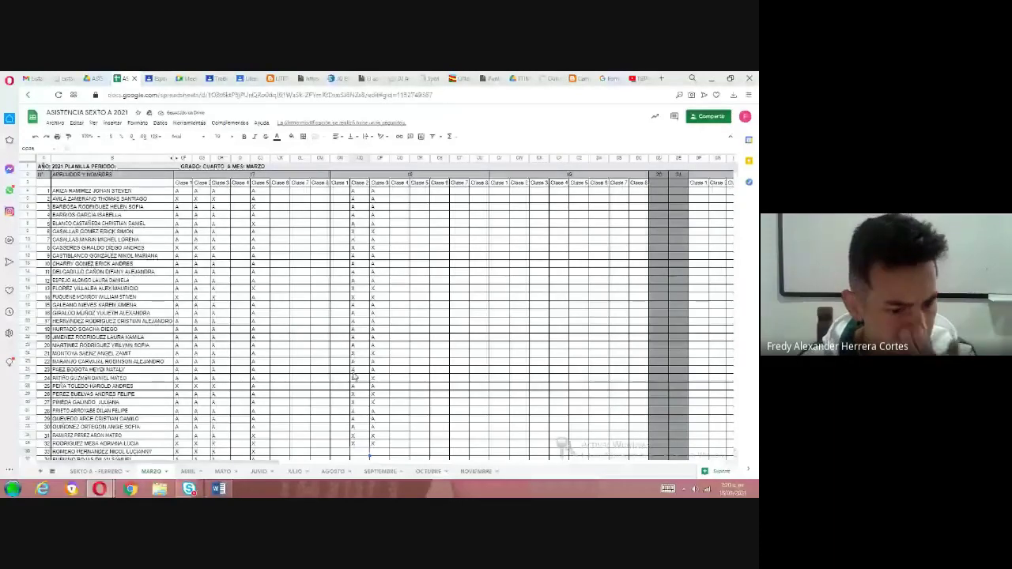
pyautogui.scroll(-1, 354, 376)
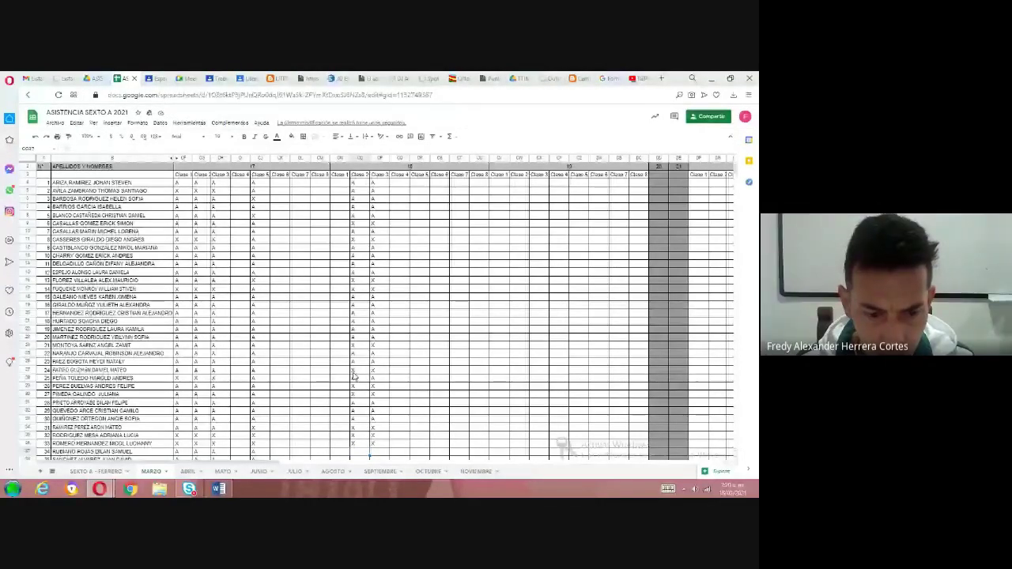
# - Mark student 34 with A and student 35 with X in Clase 2 and Clase 3 of day 18
pyautogui.write('x')
pyautogui.press('Tab')
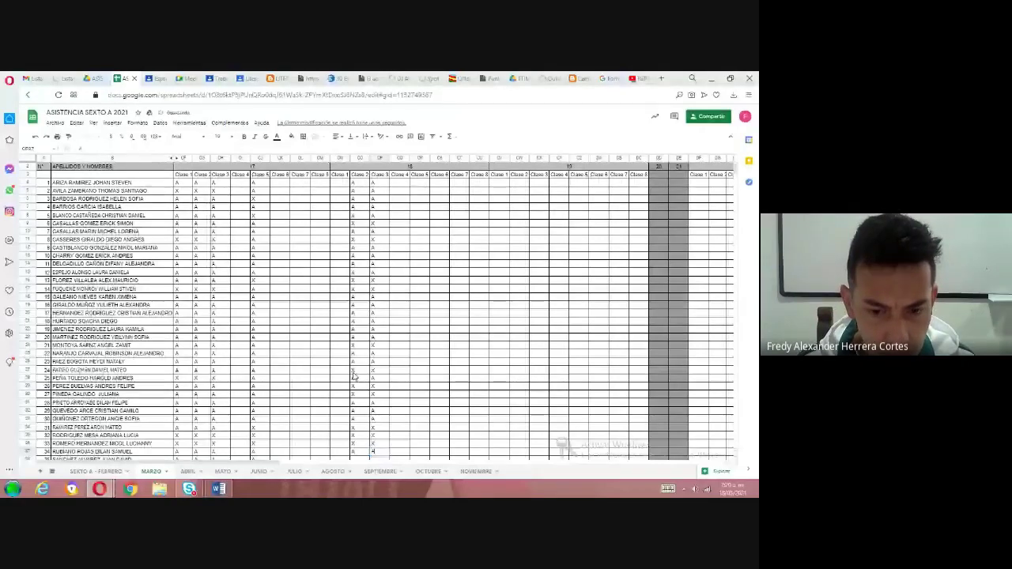
pyautogui.scroll(-1, 353, 377)
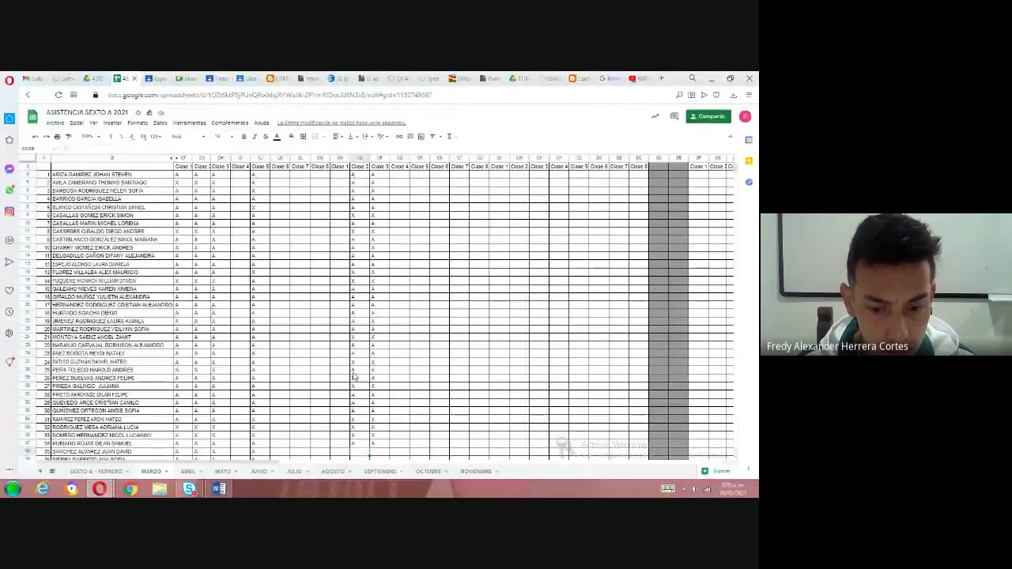
pyautogui.write('A')
pyautogui.press('Return')
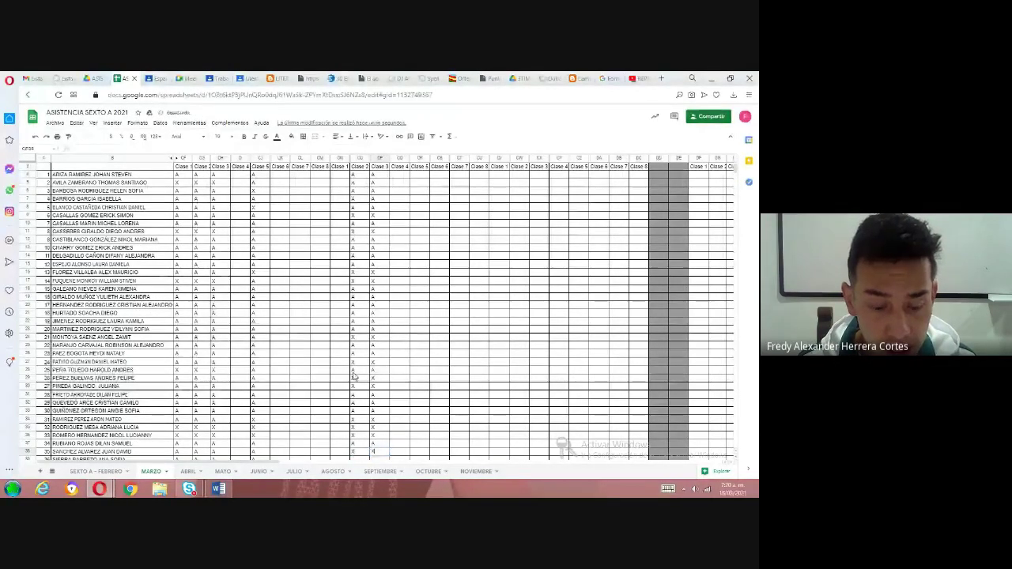
pyautogui.press('Down')
pyautogui.press('Left')
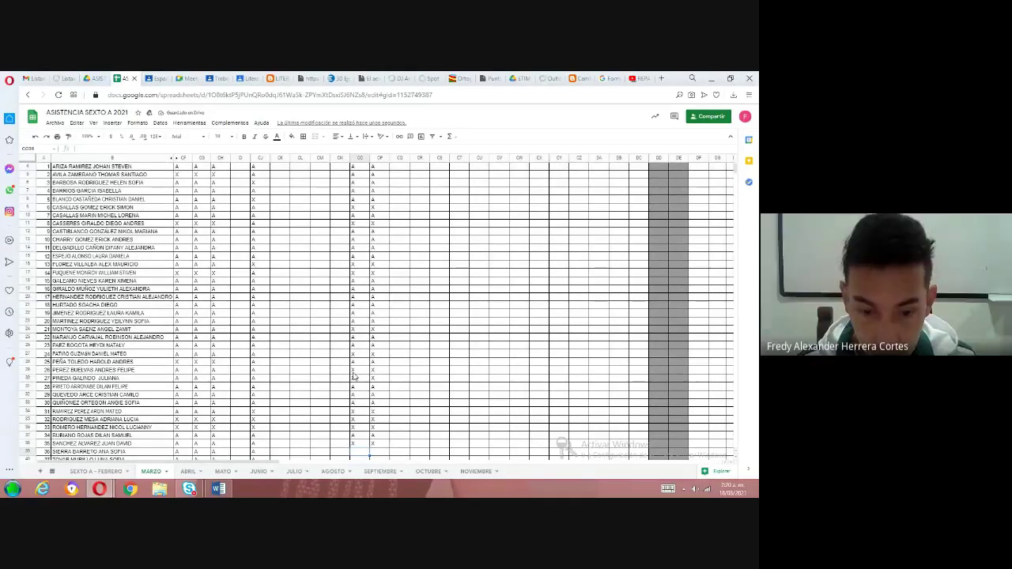
# - Mark students 36, 37 and 38 with A in Clase 2 and Clase 3 of day 18
pyautogui.write('x')
pyautogui.press('Tab')
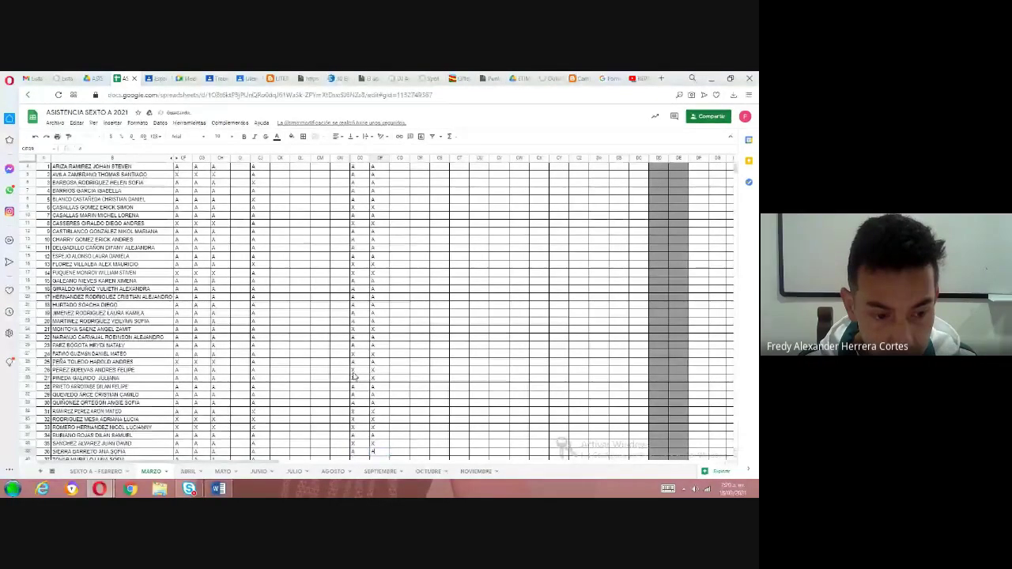
pyautogui.press('Down')
pyautogui.press('Left')
pyautogui.write('a')
pyautogui.press('Tab')
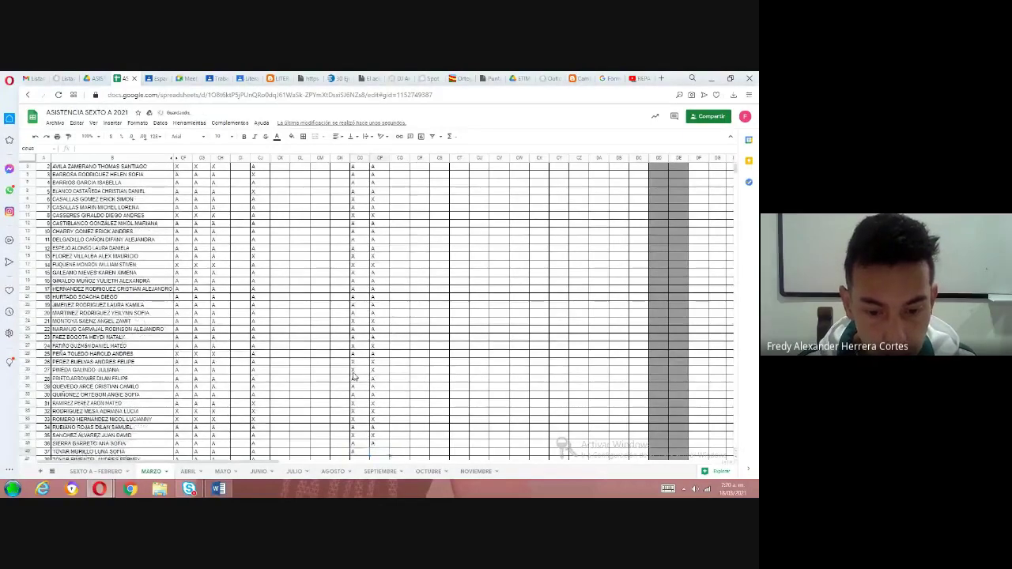
pyautogui.press('Down')
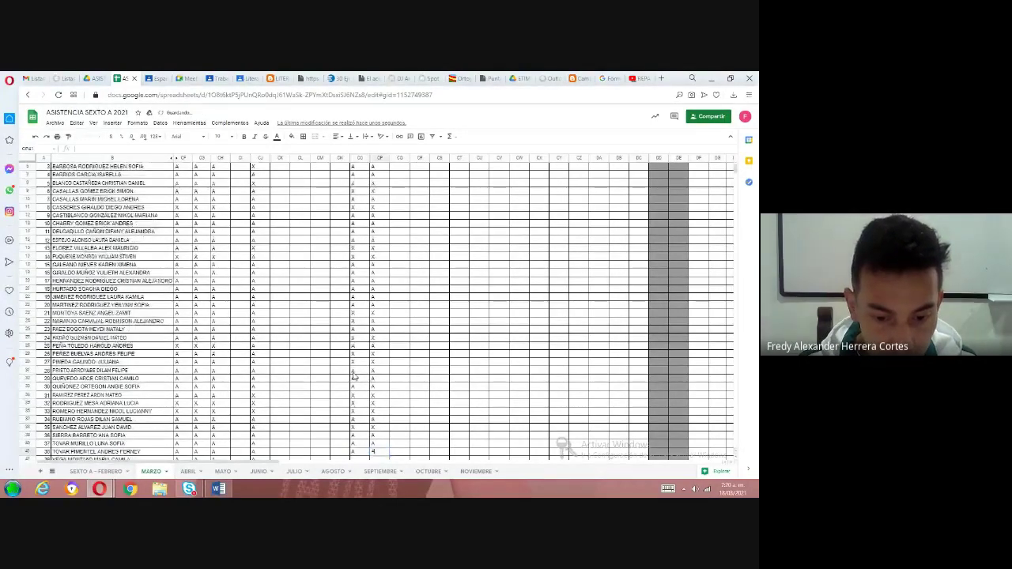
pyautogui.press('Down')
pyautogui.press('Left')
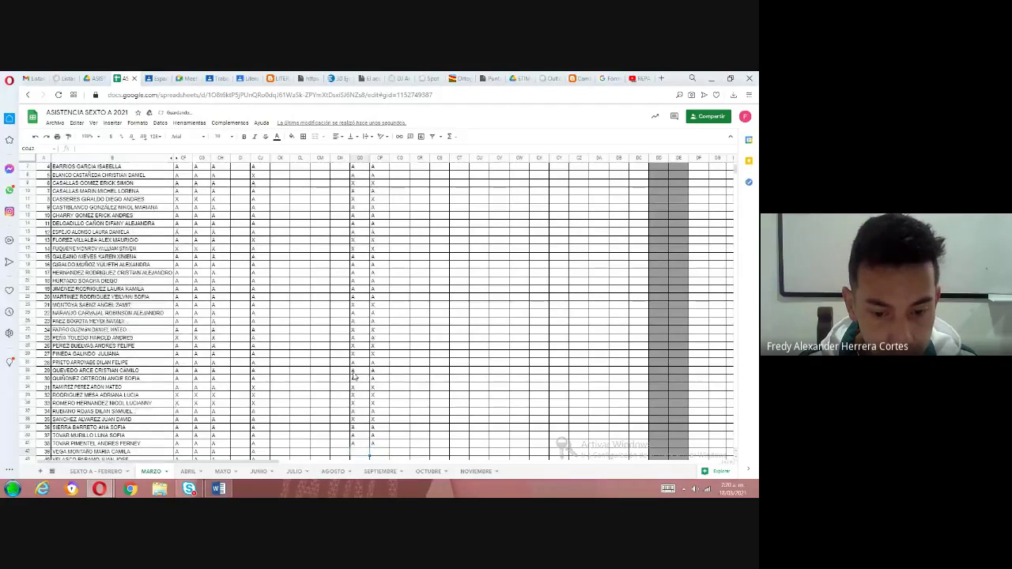
# - Mark students 39 and 40 with A in Clase 2 and Clase 3 of day 18
pyautogui.write('a')
pyautogui.press('Return')
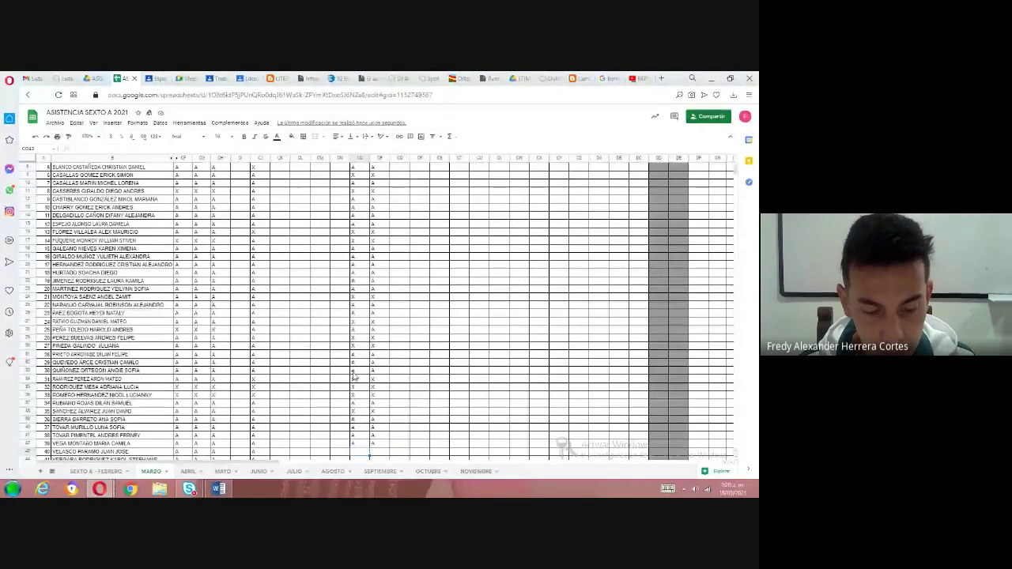
pyautogui.write('A')
pyautogui.press('Tab')
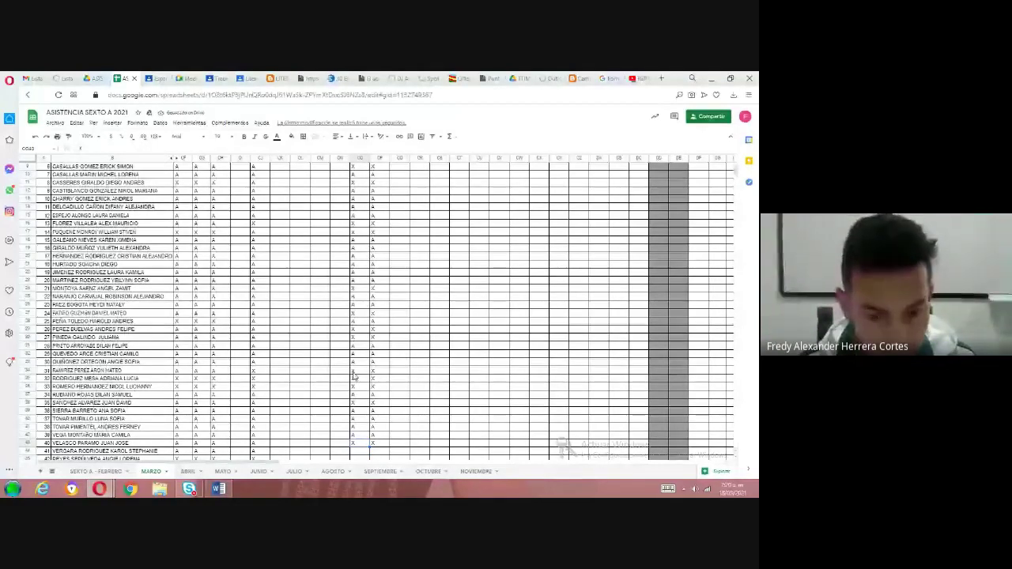
pyautogui.press('Return')
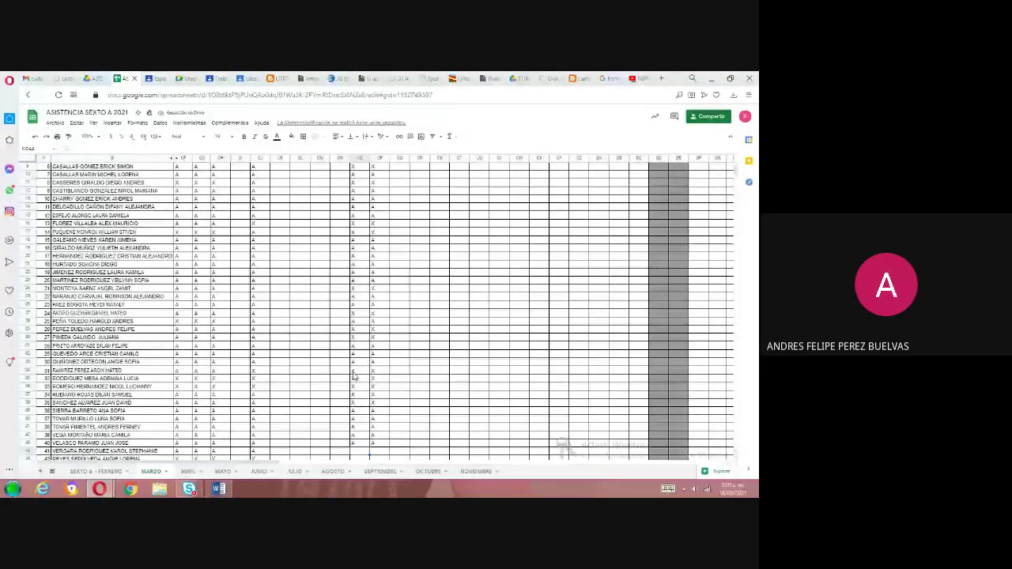
# - Mark students 41 and 43 with A and student 42 with X in Clase 2 and Clase 3 of day 18
pyautogui.press('Return')
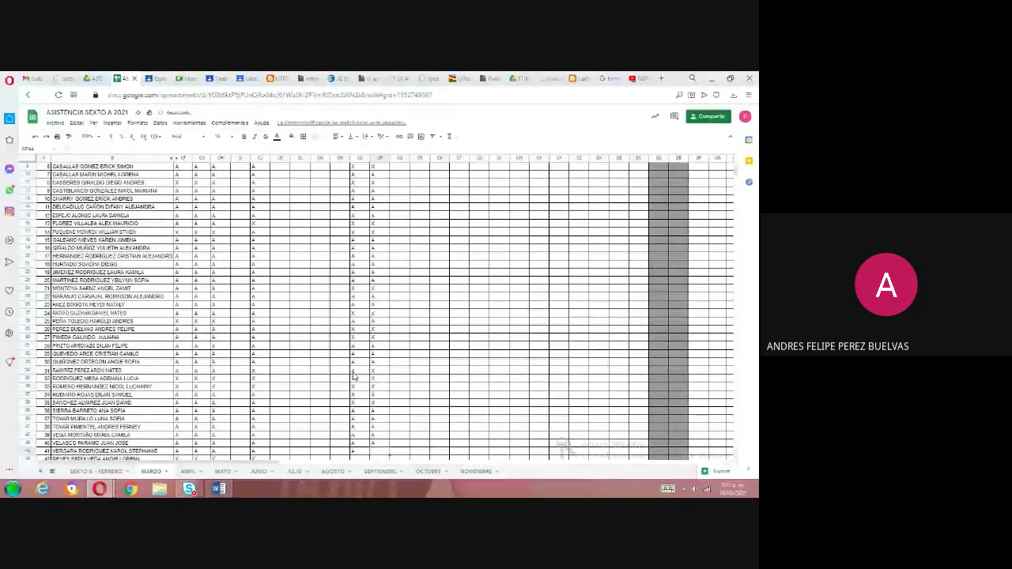
pyautogui.press('Return')
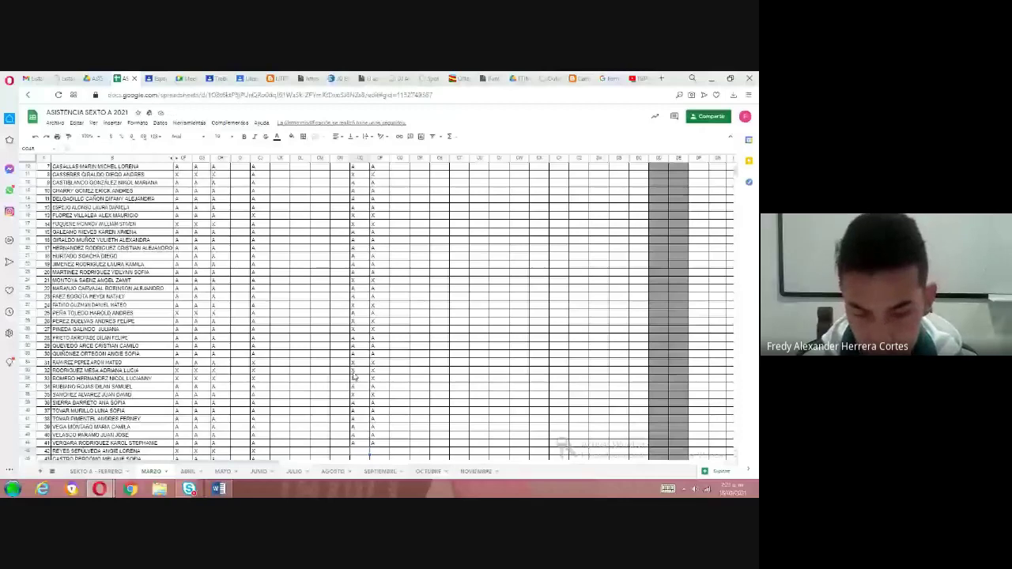
pyautogui.write('x')
pyautogui.press('Tab')
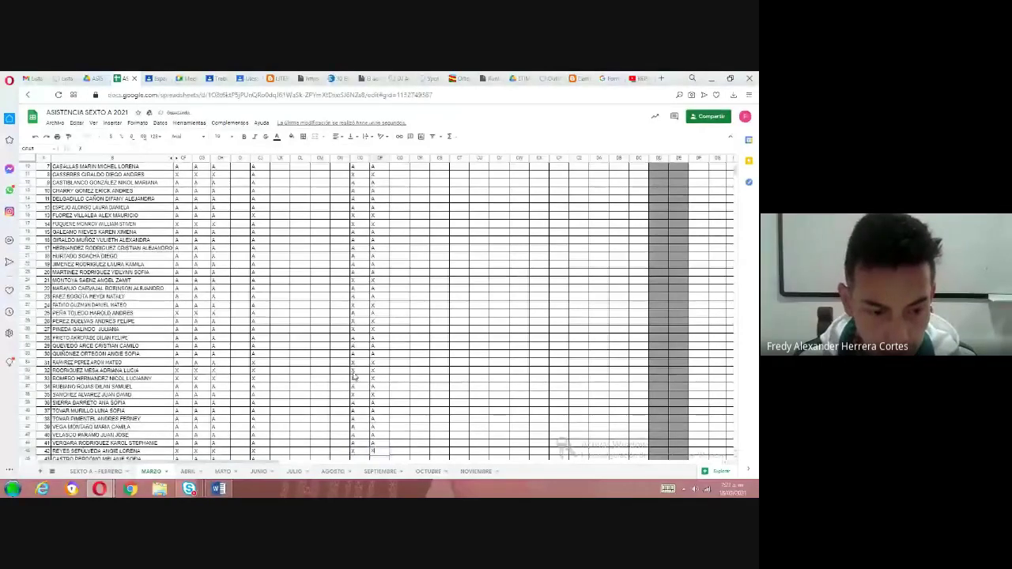
pyautogui.press('Return')
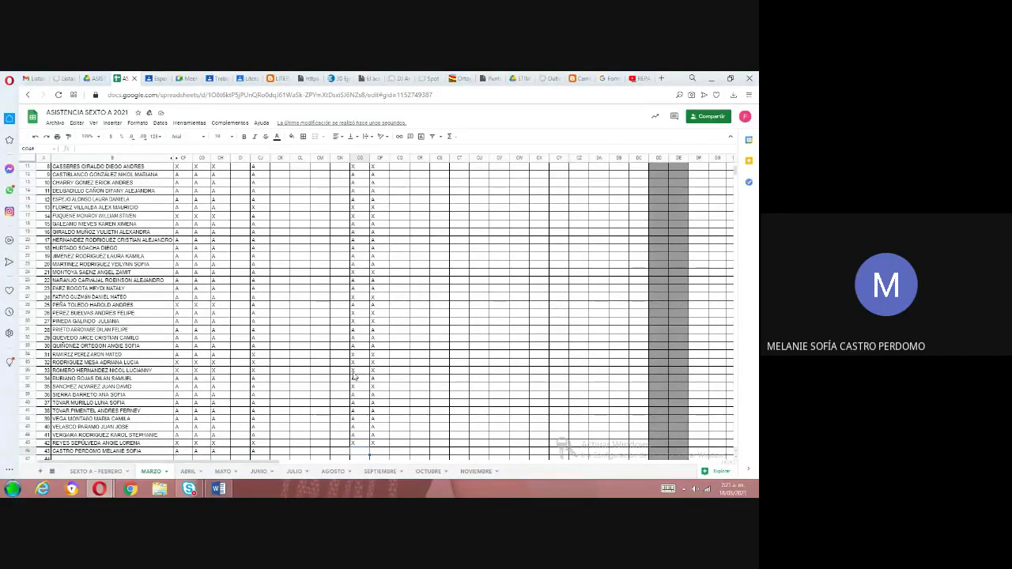
pyautogui.hotkey('ctrl', 'z')
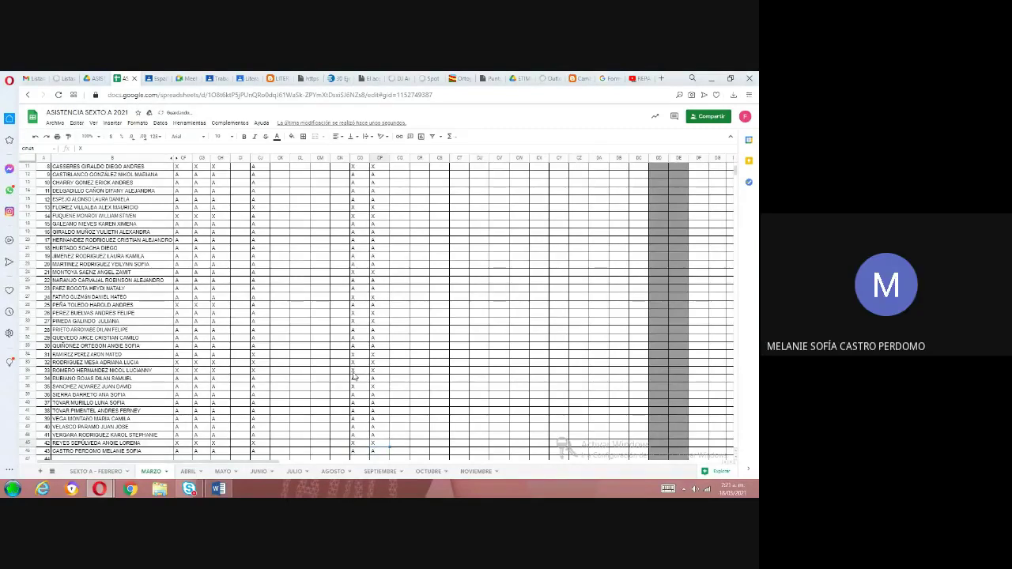
# - Change student 6's Clase 2 and Clase 3 marks for day 18 to A
pyautogui.hotkey('ctrl', 'z')
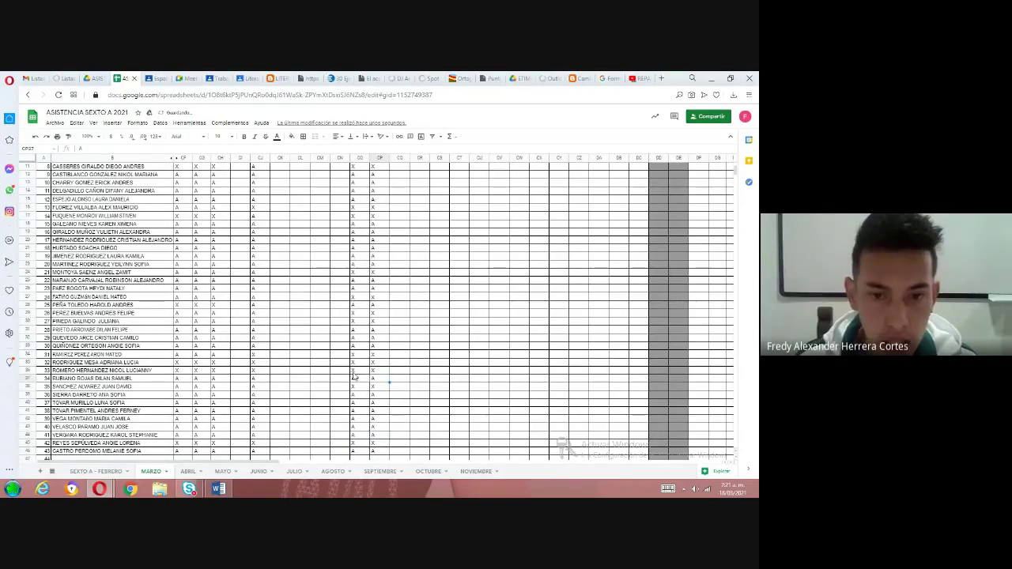
pyautogui.hotkey('ctrl', 'z')
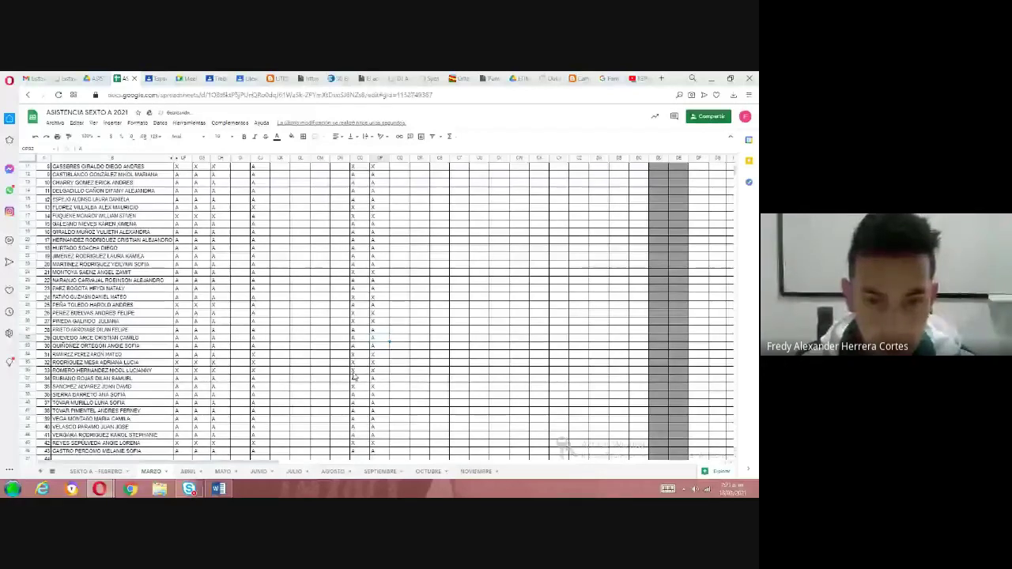
pyautogui.hotkey('ctrl', 'z')
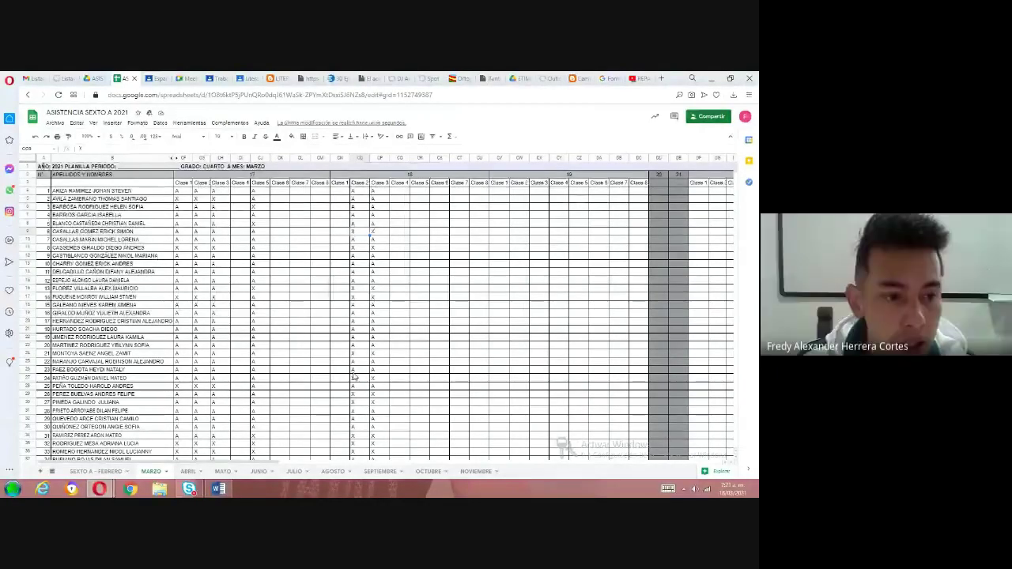
pyautogui.write('x')
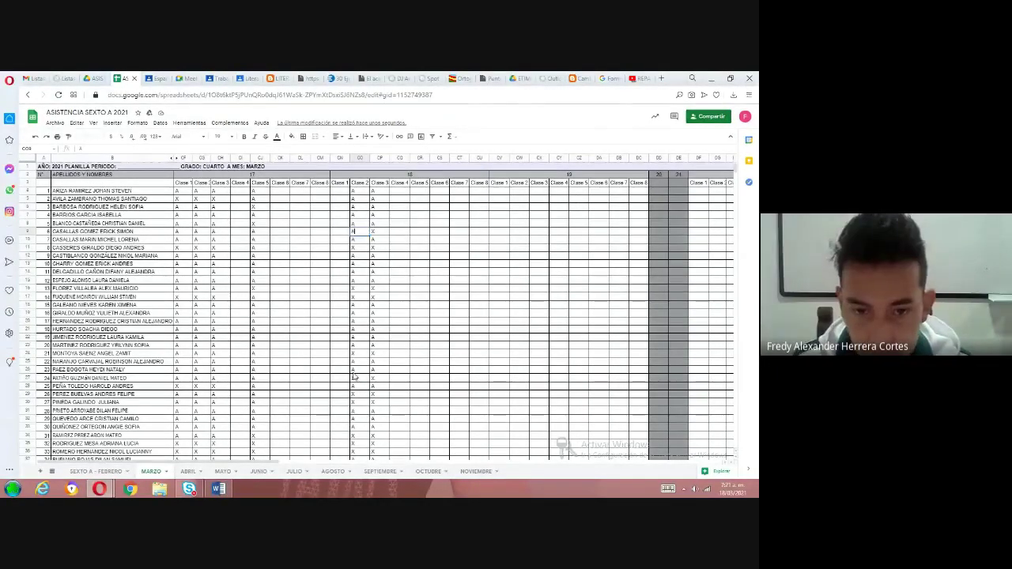
pyautogui.press('Tab')
pyautogui.press('Down')
pyautogui.press('Down')
pyautogui.press('Left')
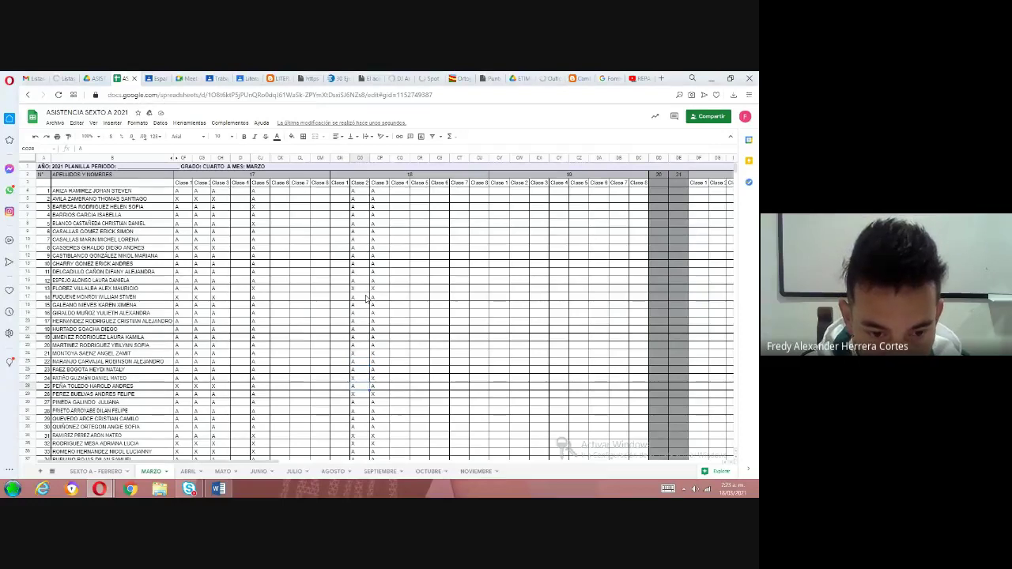
# - Review the Clase 2 marks of day 18 for students 25 through 33
pyautogui.press('Down')
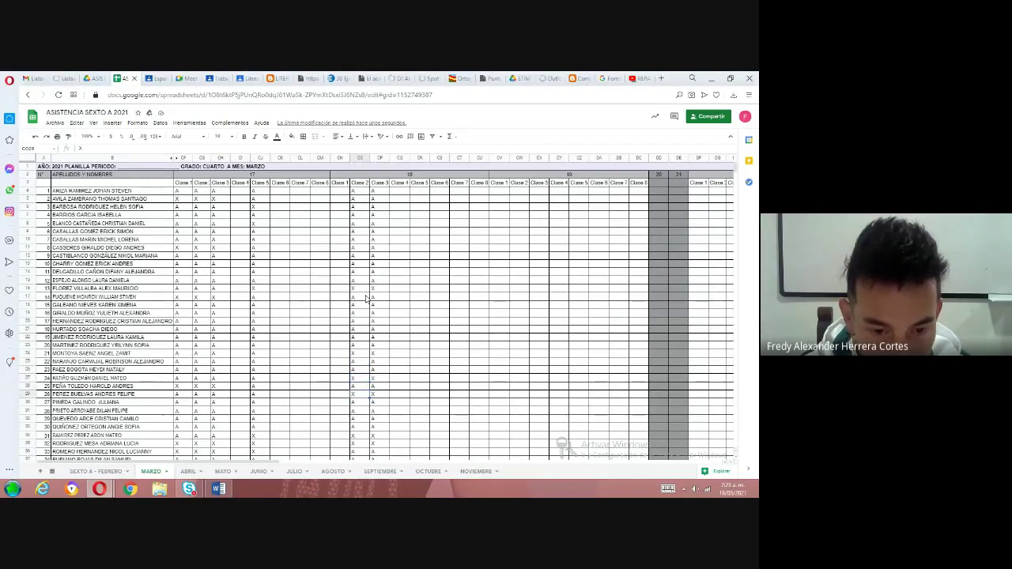
pyautogui.press('Down')
pyautogui.press('Down')
pyautogui.press('Down')
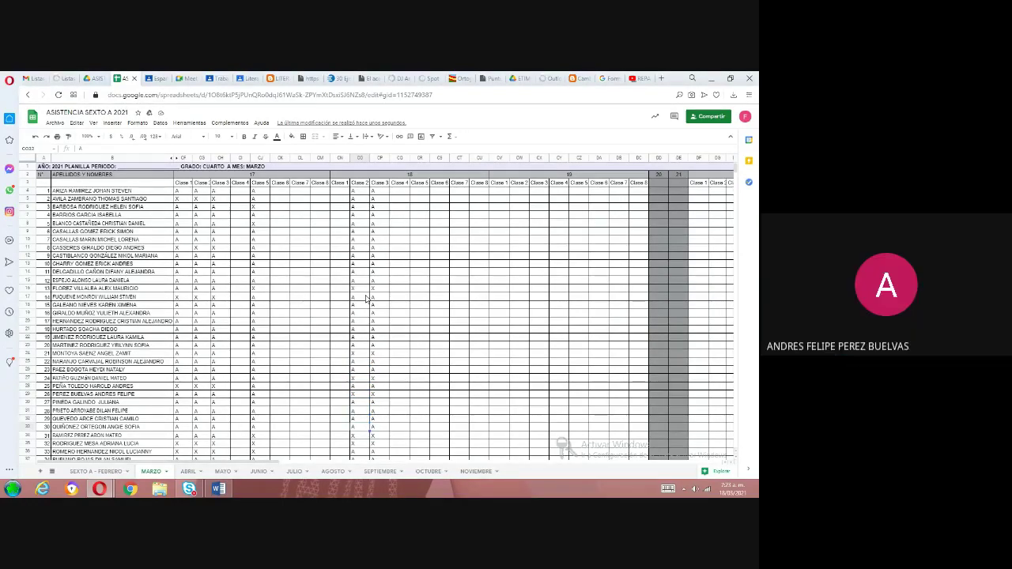
pyautogui.press('Down')
pyautogui.press('Down')
pyautogui.press('Down')
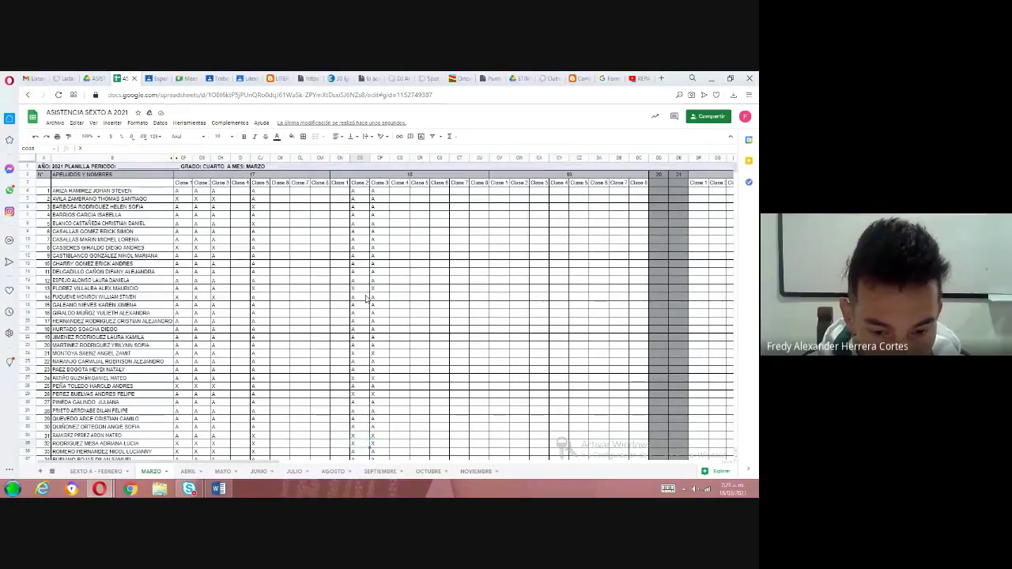
pyautogui.press('Down')
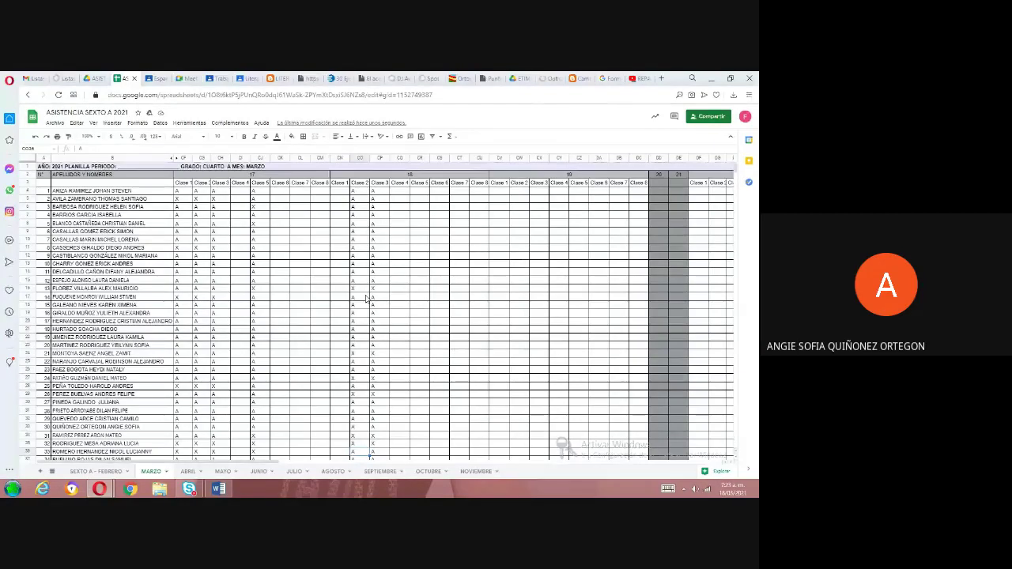
pyautogui.press('Up')
pyautogui.press('Up')
pyautogui.press('Up')
pyautogui.press('Up')
pyautogui.press('Up')
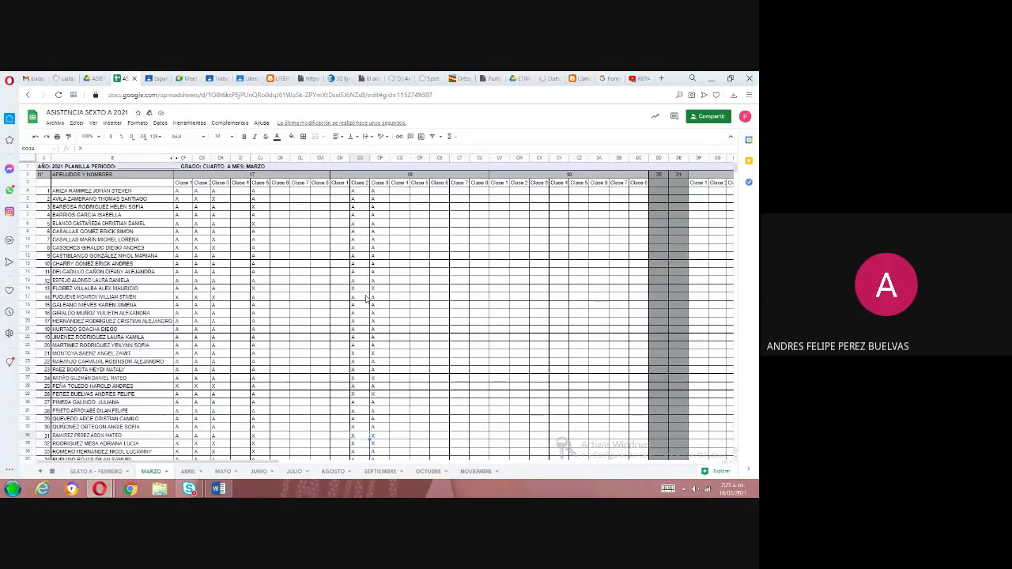
pyautogui.press('Down')
pyautogui.press('Down')
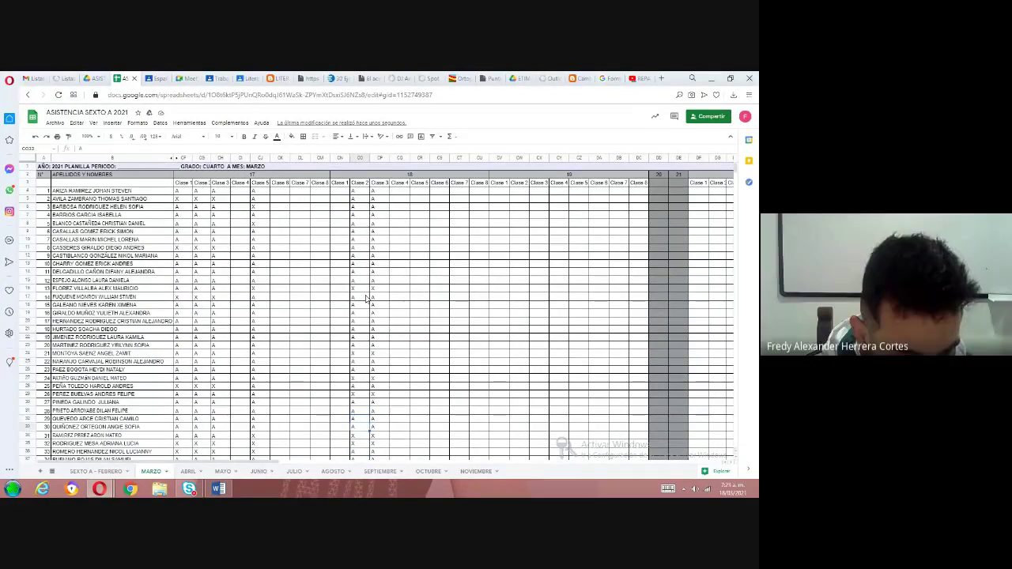
# - Change student 26's Clase 2 and Clase 3 marks for day 18 to A
pyautogui.press('Up')
pyautogui.press('Up')
pyautogui.press('Up')
pyautogui.press('Up')
pyautogui.press('Up')
pyautogui.press('Down')
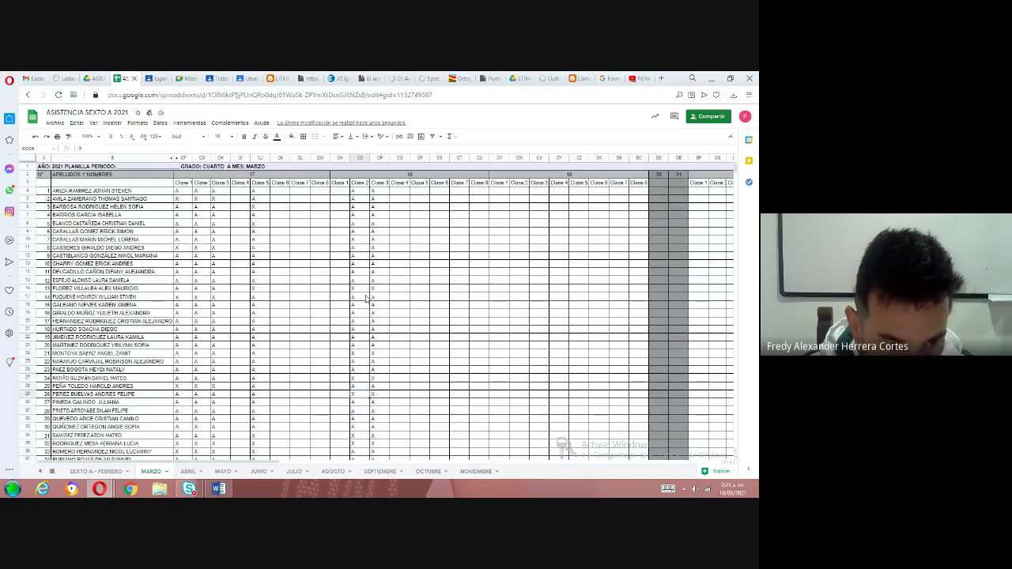
pyautogui.write('A')
pyautogui.press('Right')
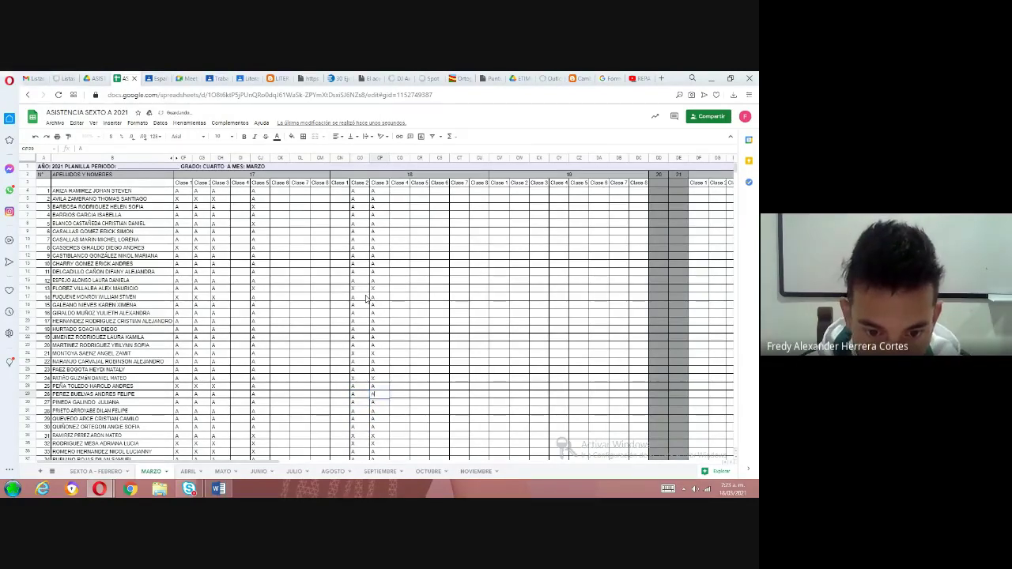
pyautogui.press('Down')
# - Review the Clase 2 and Clase 3 marks of day 18 for students 27 through 43
pyautogui.press('Down')
pyautogui.press('Left')
pyautogui.press('Left')
pyautogui.press('Right')
pyautogui.press('Down')
pyautogui.press('Down')
pyautogui.press('Down')
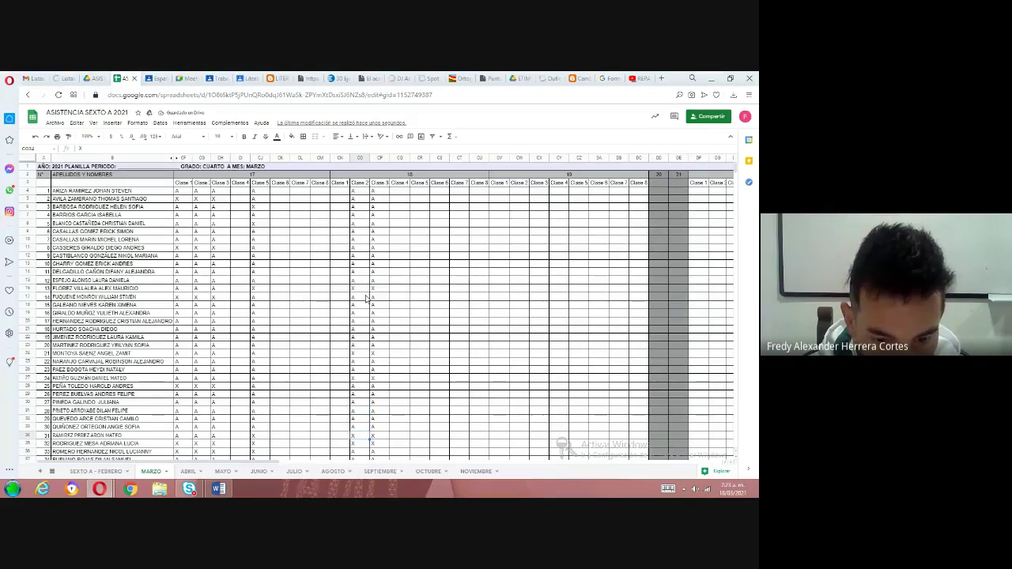
pyautogui.press('Down')
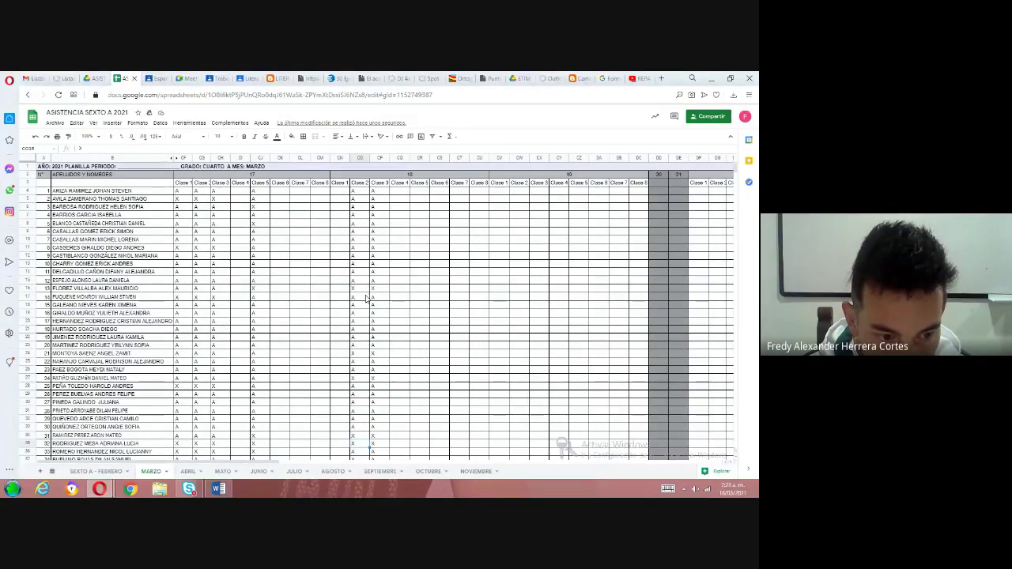
pyautogui.press('Down')
pyautogui.press('Down')
pyautogui.press('Down')
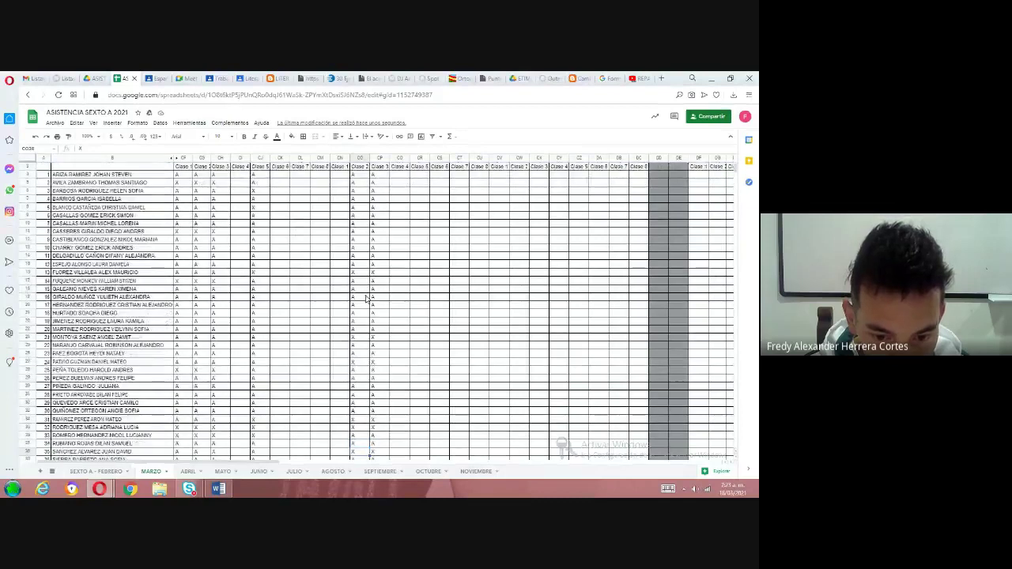
pyautogui.press('Down')
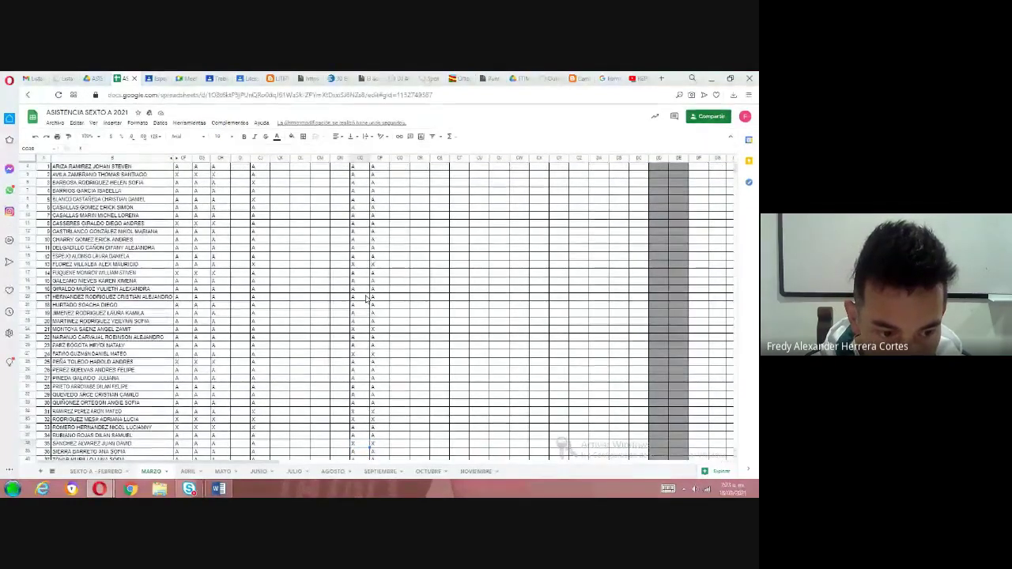
pyautogui.press('Down')
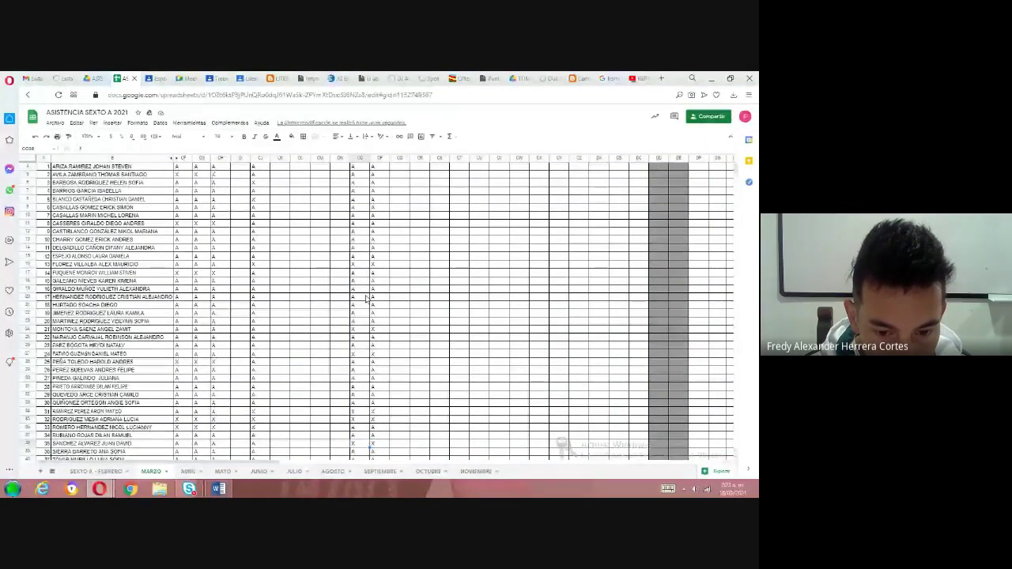
pyautogui.press('Down')
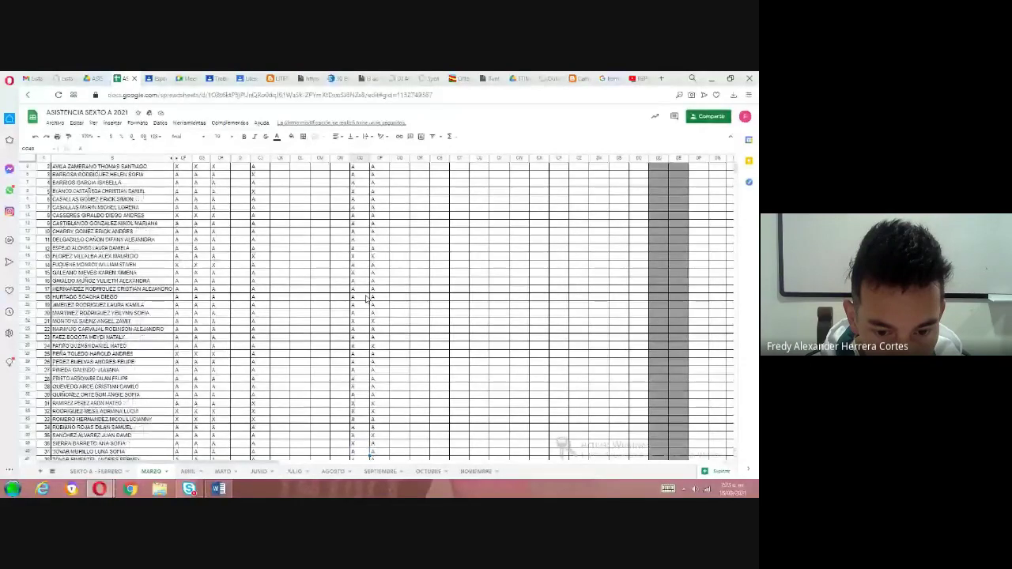
pyautogui.scroll(-3, 366, 298)
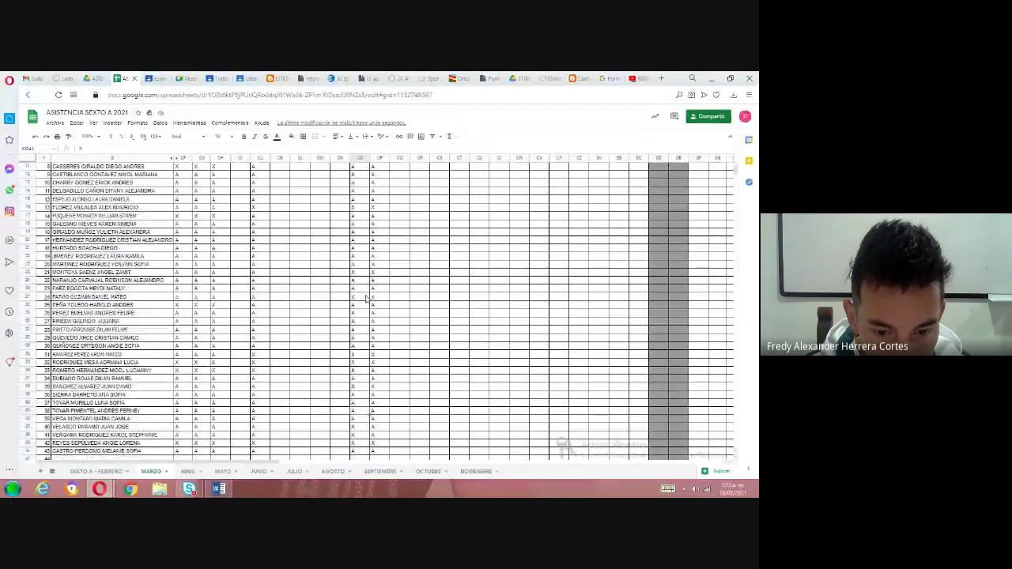
pyautogui.scroll(4, 366, 298)
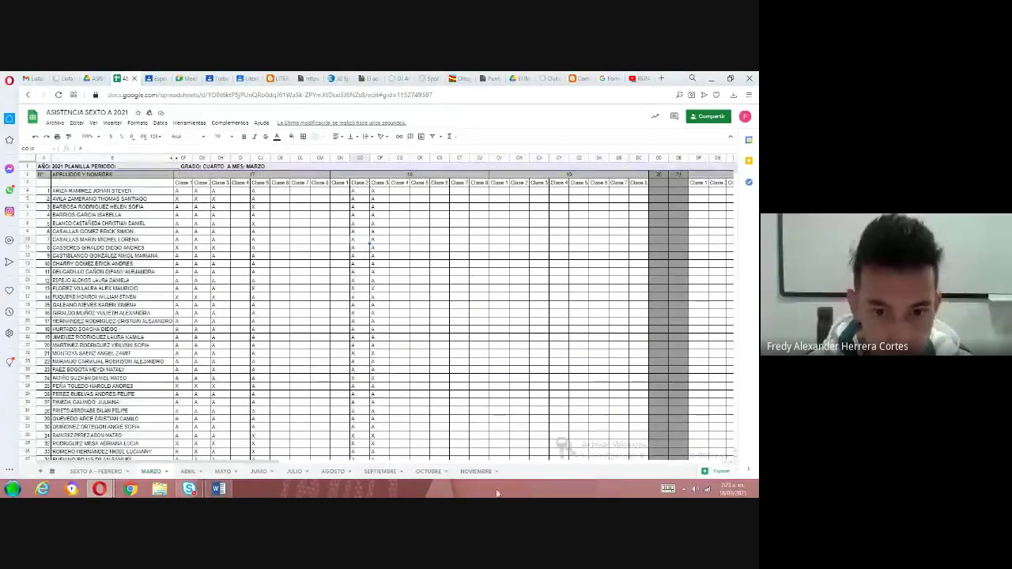
# - Set the Google Meet call's mosaic layout to a maximum of 49 tiles and return to the attendance spreadsheet
pyautogui.click(180, 79)
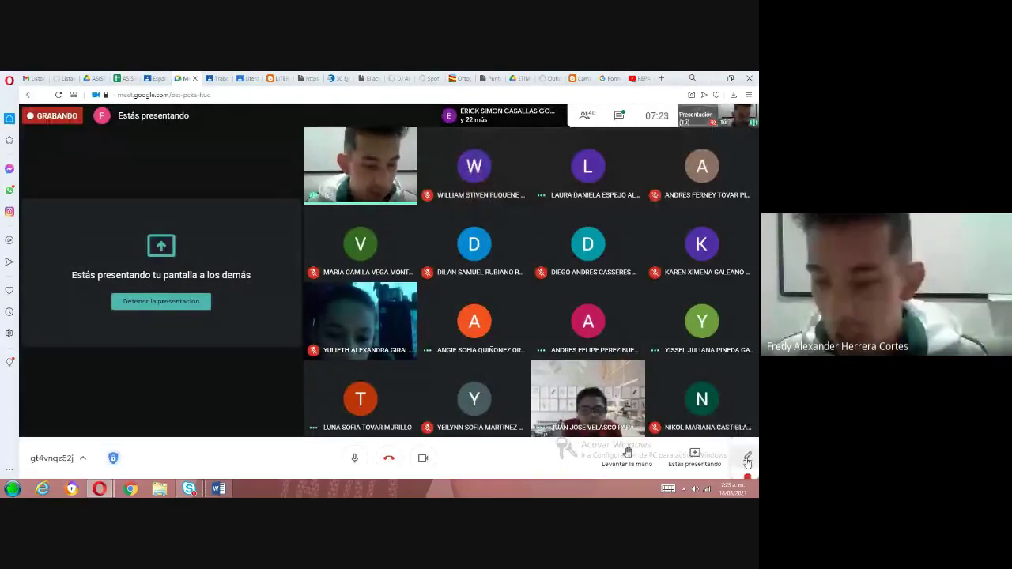
pyautogui.click(744, 460)
pyautogui.click(651, 272)
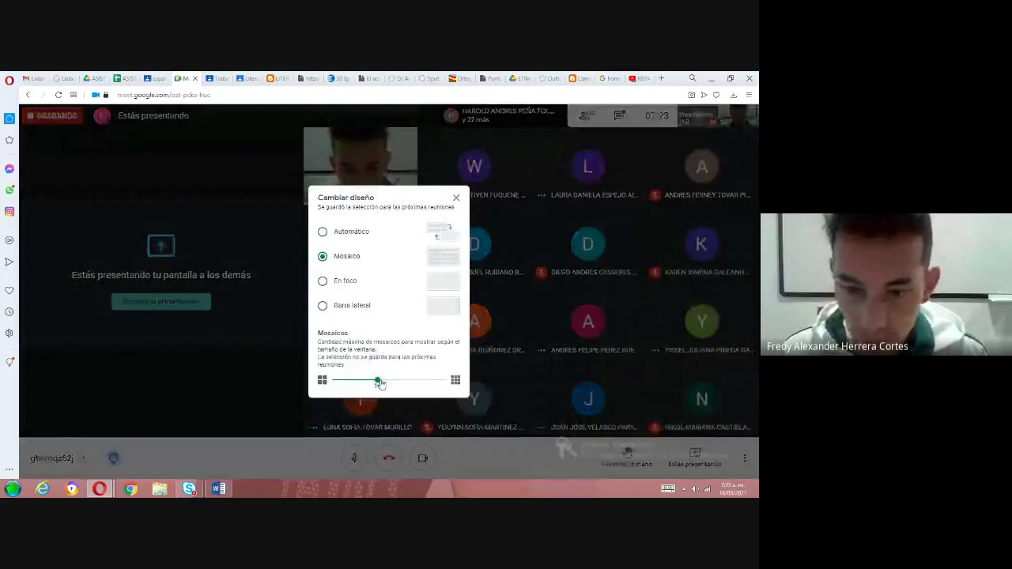
pyautogui.moveTo(379, 383); pyautogui.dragTo(445, 381)
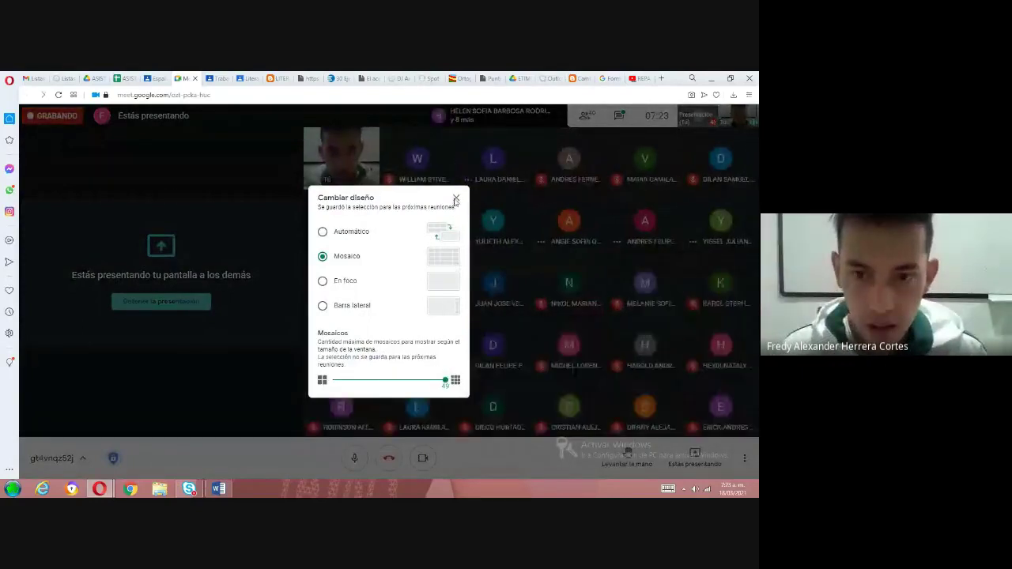
pyautogui.click(456, 198)
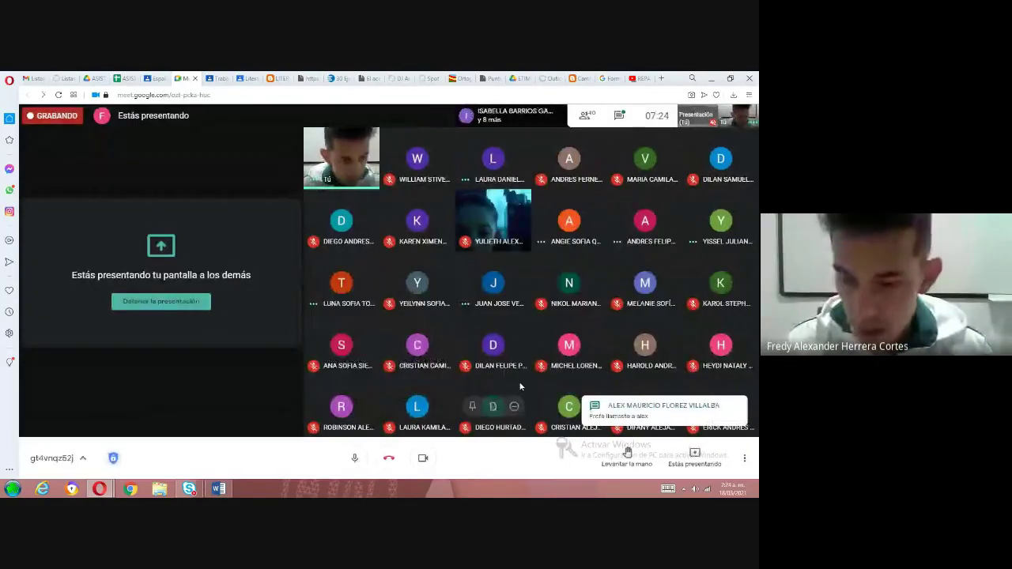
pyautogui.click(123, 78)
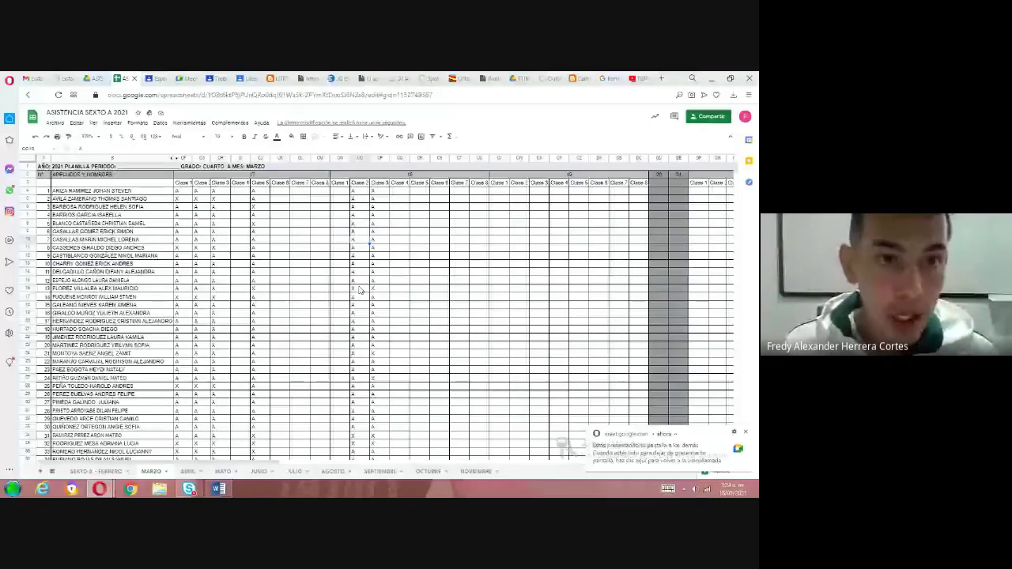
# - Switch to the Español Sexto classwork in Google Classroom and read the full instructions of the "Actividad signos de puntuación" assignment
pyautogui.click(186, 79)
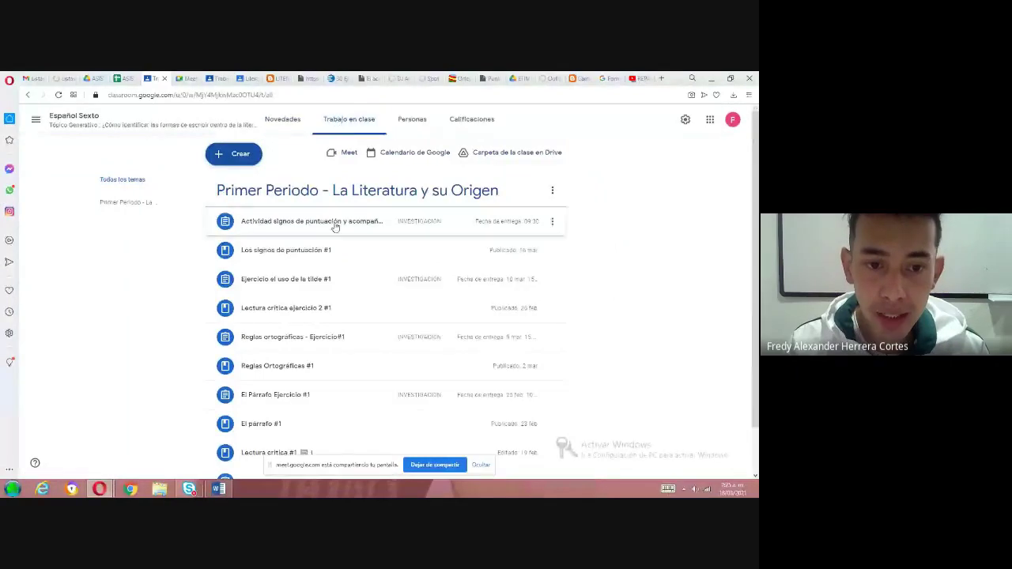
pyautogui.click(335, 227)
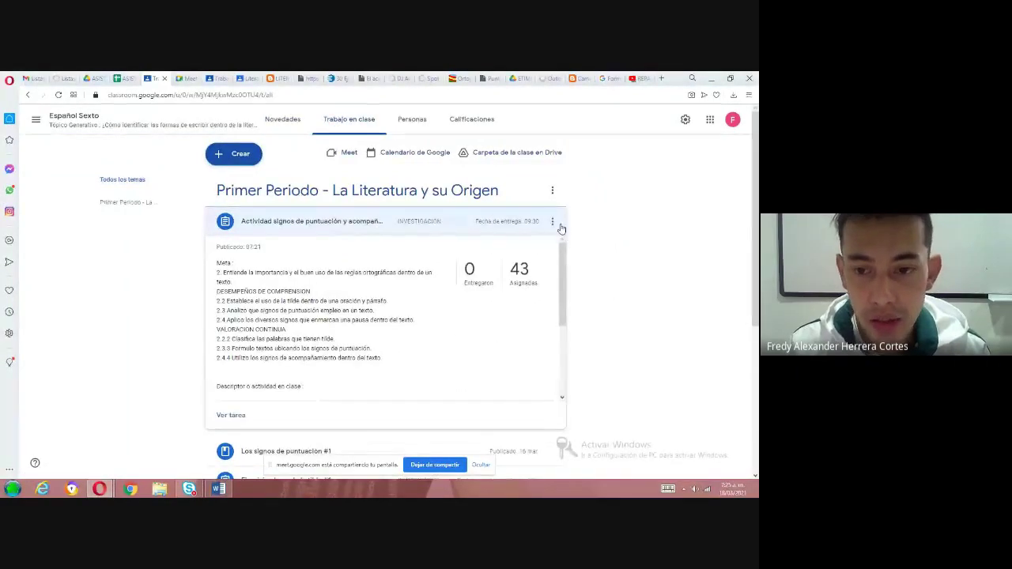
pyautogui.click(556, 225)
pyautogui.click(329, 303)
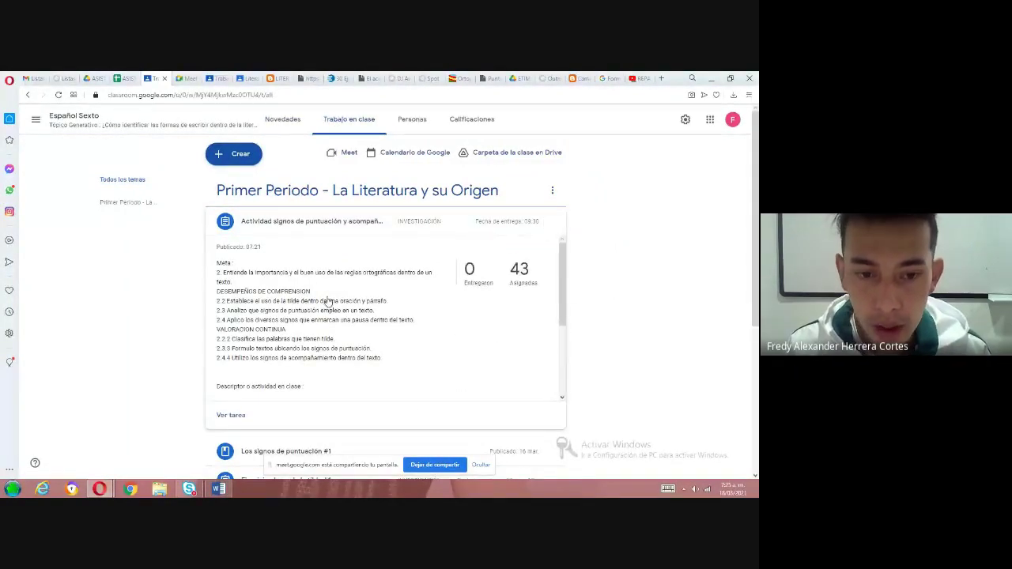
pyautogui.scroll(-2, 328, 303)
pyautogui.scroll(2, 328, 303)
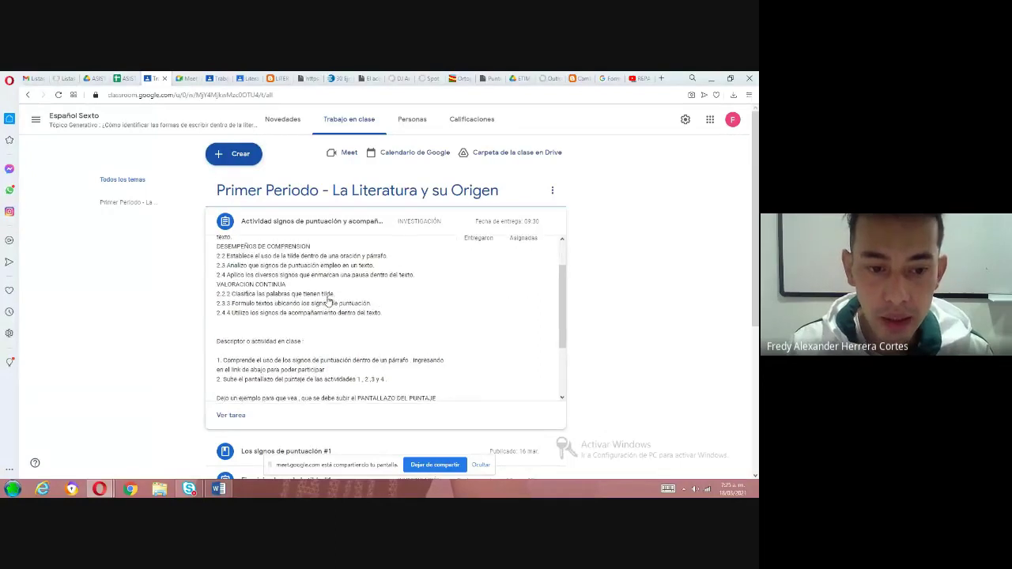
pyautogui.scroll(-4, 328, 303)
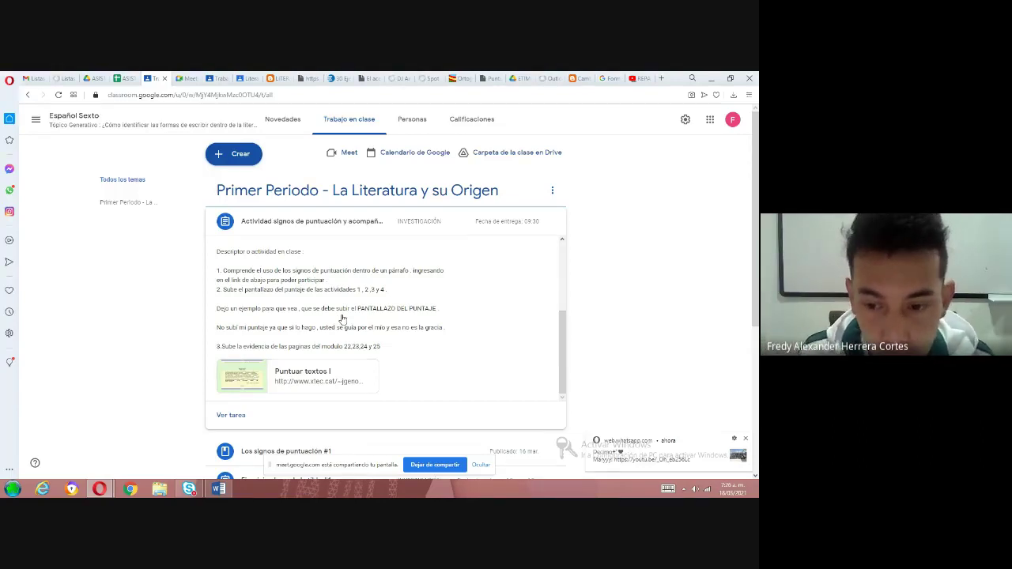
pyautogui.click(746, 438)
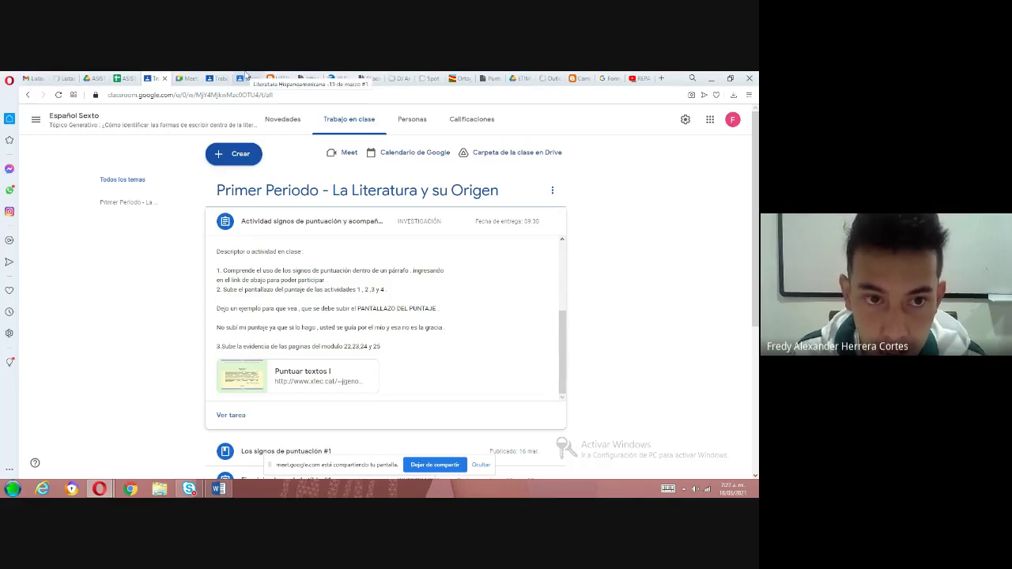
# - Look at the participants in the Meet call, then open the assignment's attached "Puntuar textos I" link from Classroom
pyautogui.click(181, 79)
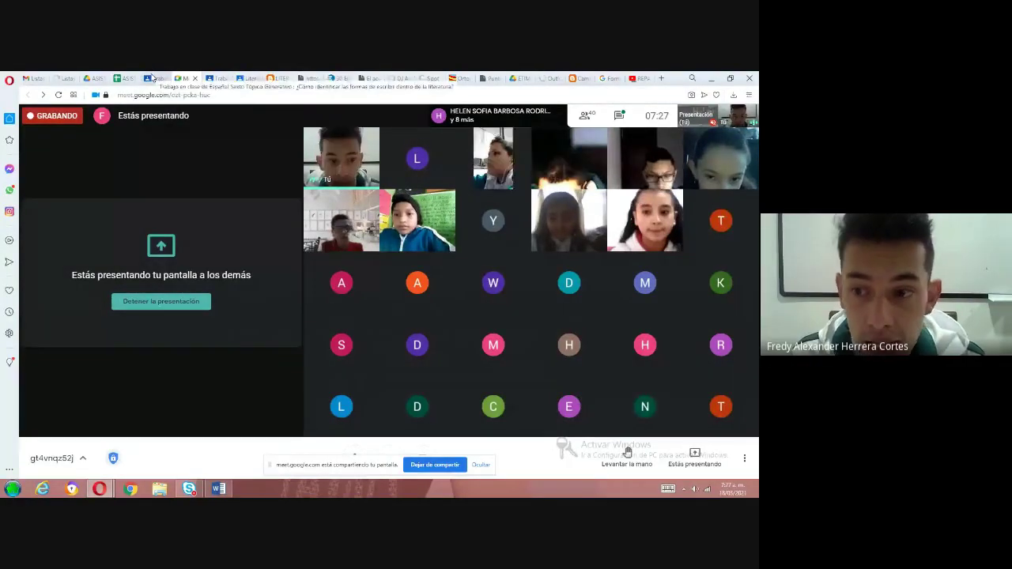
pyautogui.click(153, 79)
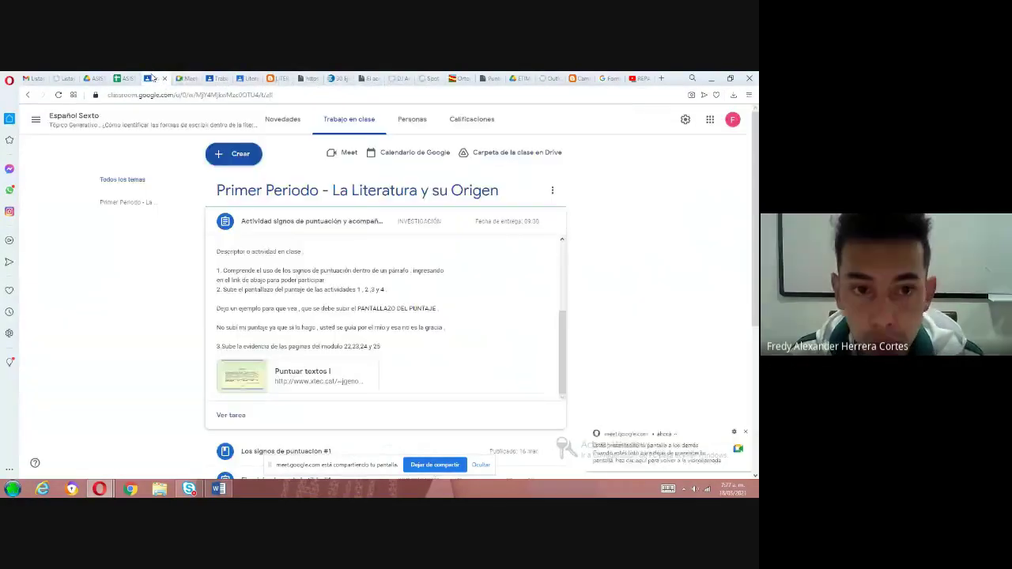
pyautogui.click(312, 378)
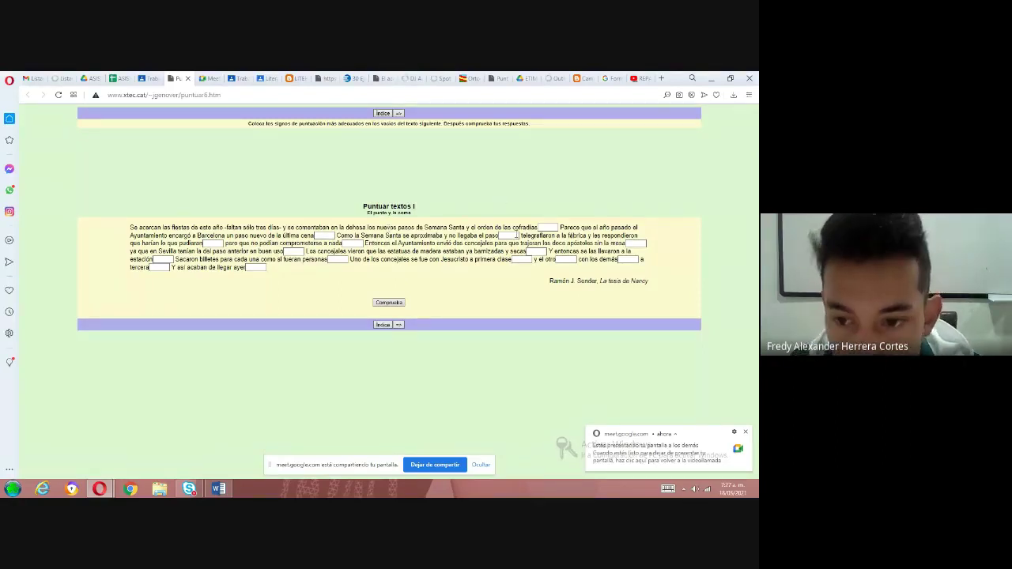
# - Check the answers of the "Puntuar textos I" exercise with its blanks left empty and enlarge the page
pyautogui.click(541, 227)
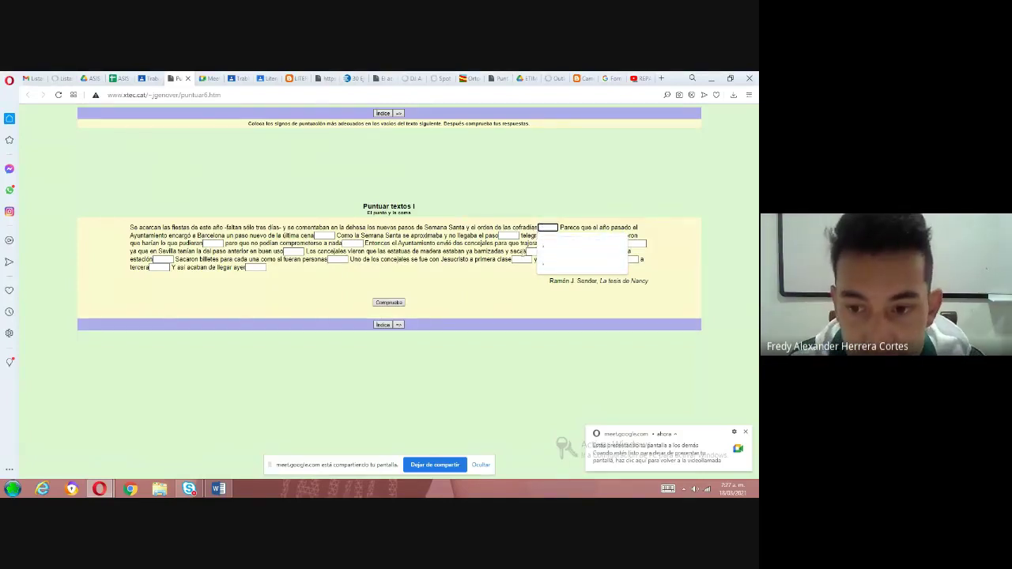
pyautogui.click(506, 291)
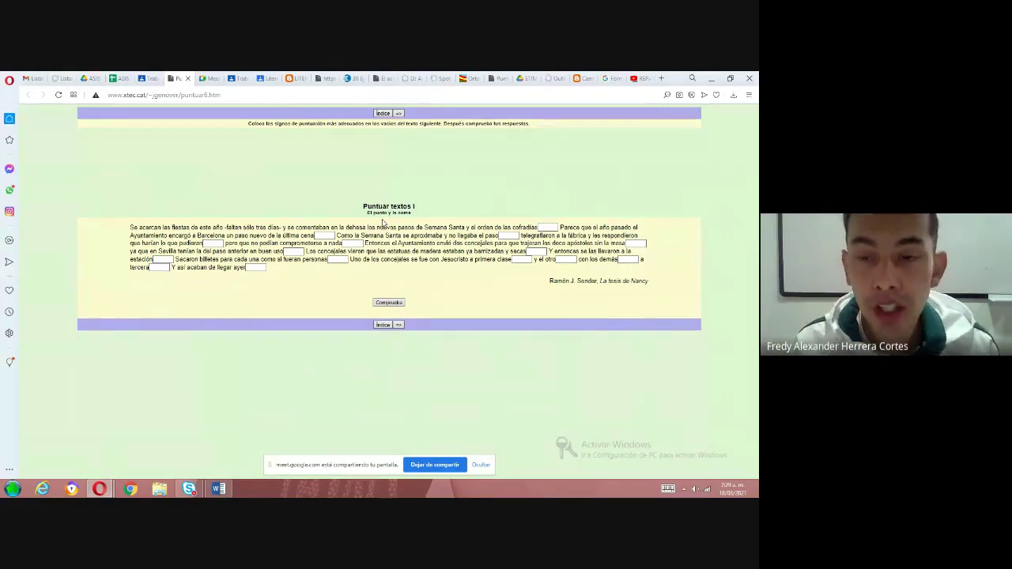
pyautogui.click(390, 304)
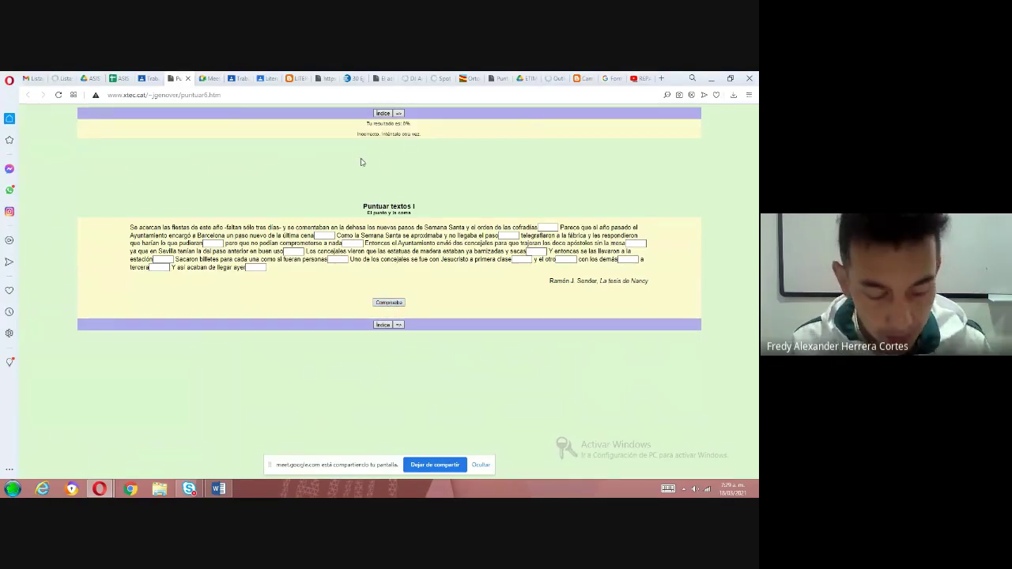
pyautogui.scroll(4, 361, 162)
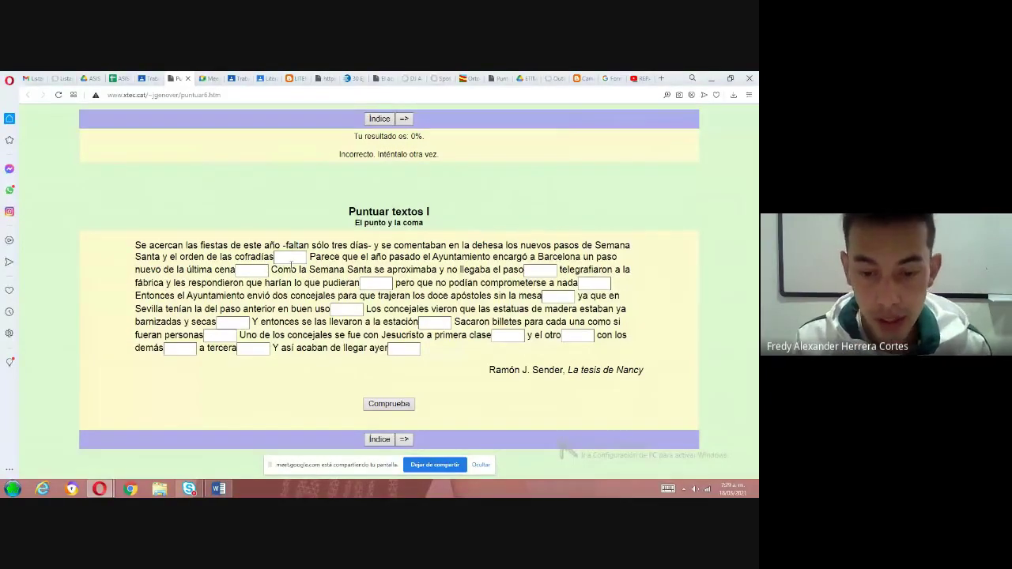
# - Advance to "Puntuar textos II" and check its answers with the blanks left empty
pyautogui.click(405, 439)
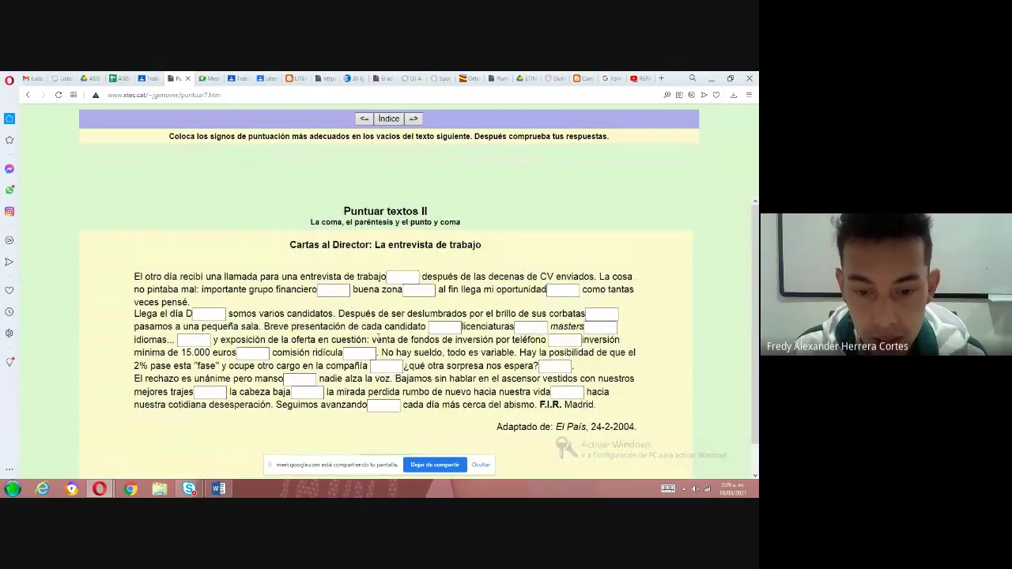
pyautogui.scroll(-1, 396, 372)
pyautogui.click(396, 433)
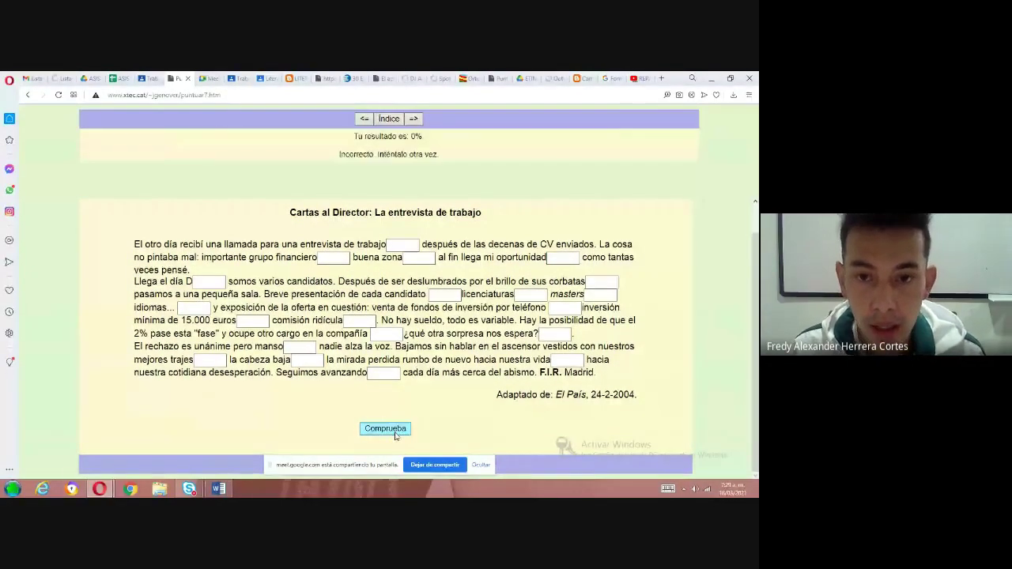
# - Advance to "Puntuar textos III" and check its answers with the blanks left empty
pyautogui.click(412, 120)
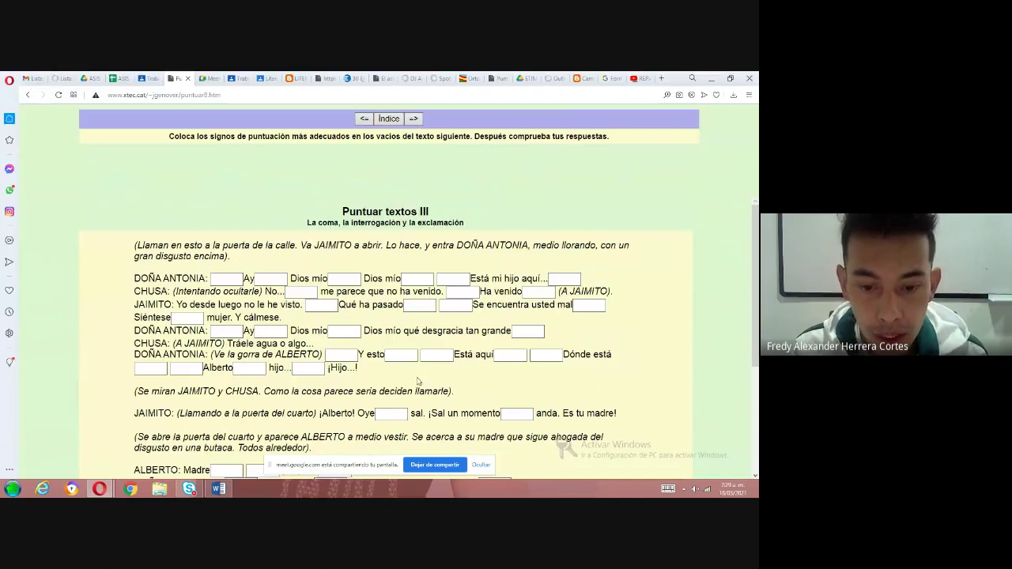
pyautogui.scroll(-1, 418, 381)
pyautogui.scroll(-3, 418, 381)
pyautogui.click(385, 428)
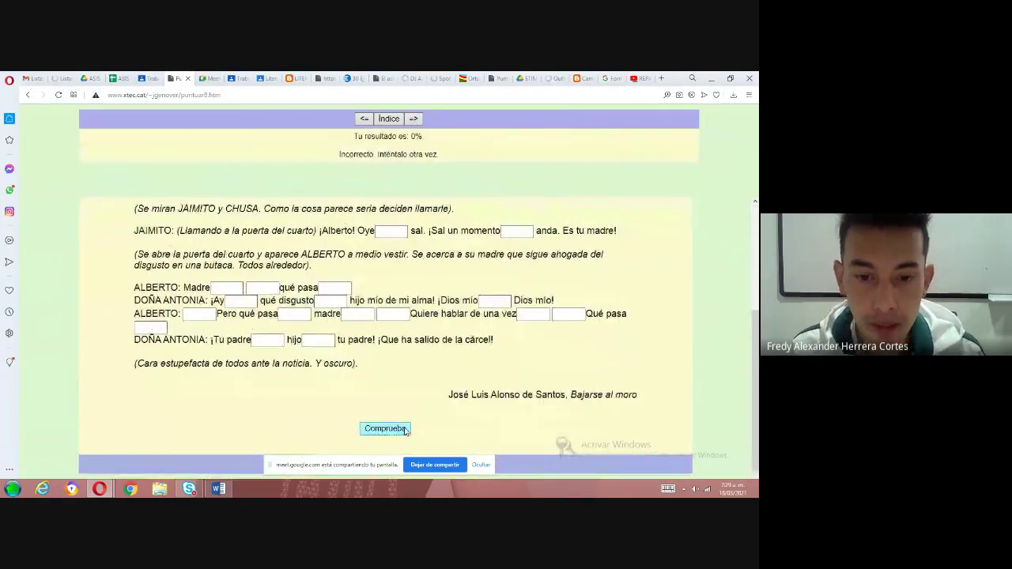
# - View the "Puntuar textos IV" exercise and go back to the previous exercise
pyautogui.click(415, 120)
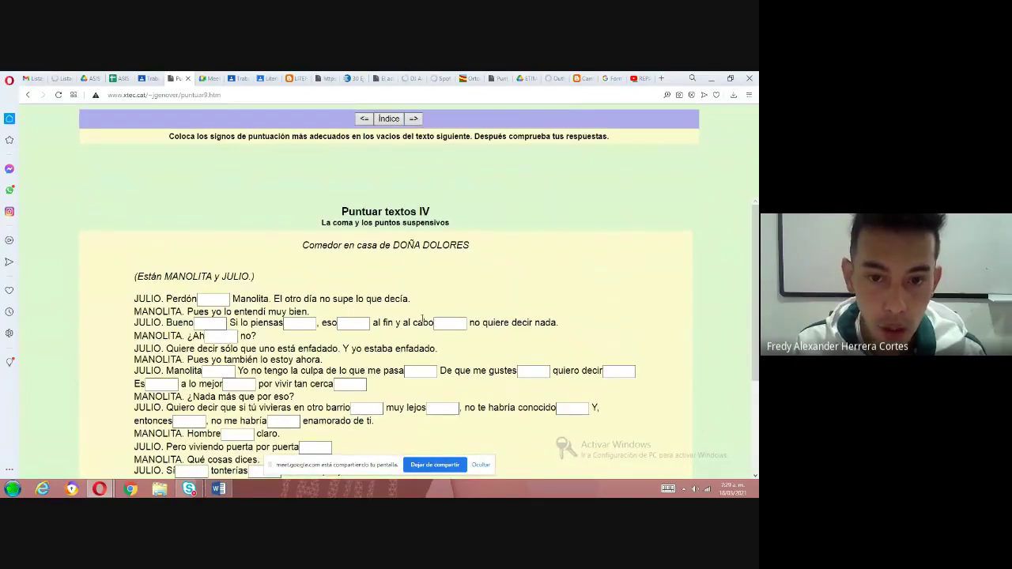
pyautogui.scroll(-1, 422, 319)
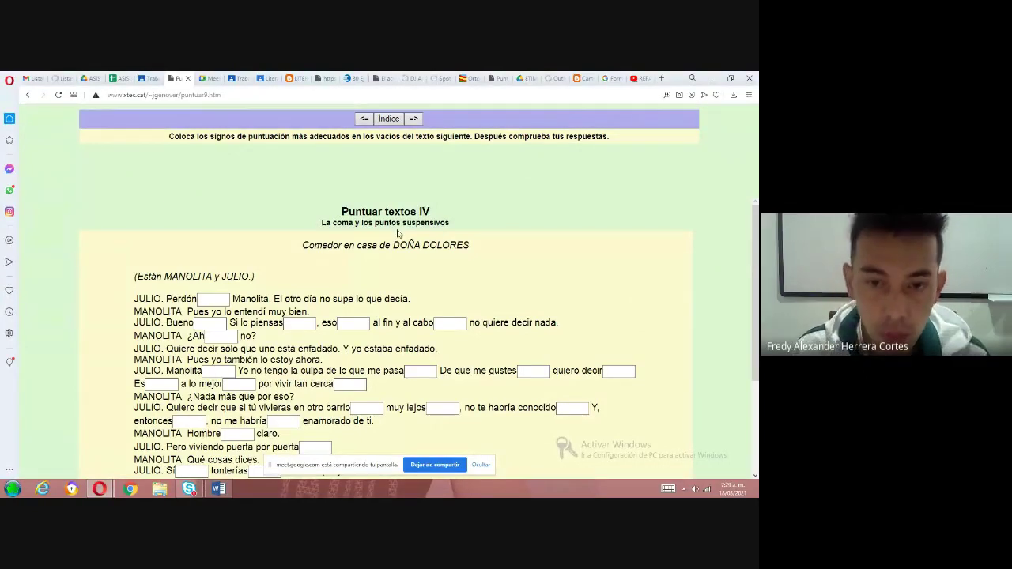
pyautogui.click(365, 120)
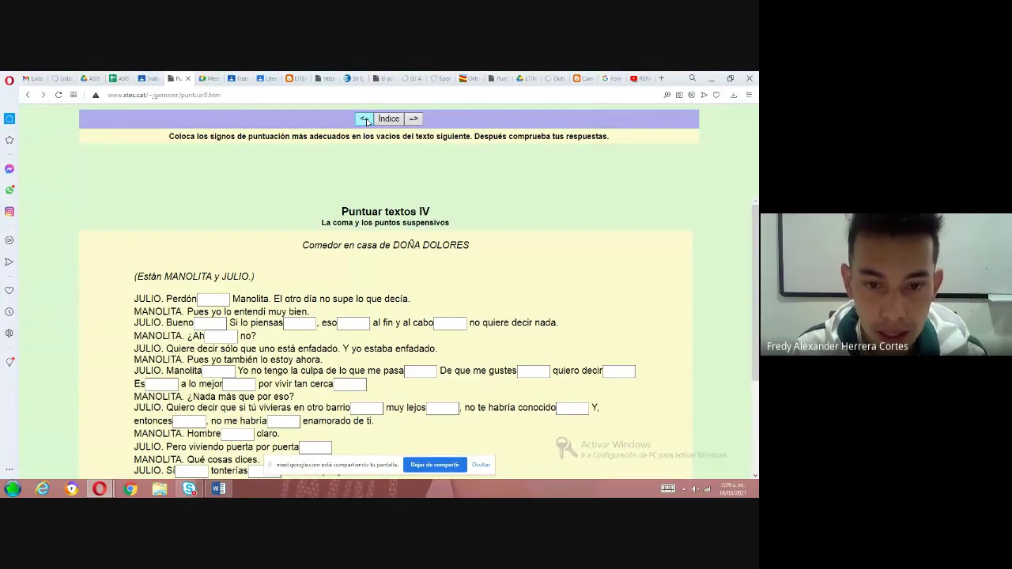
# - Go back from "Puntuar textos IV" through the previous exercises to the Sintaxis index
pyautogui.click(366, 120)
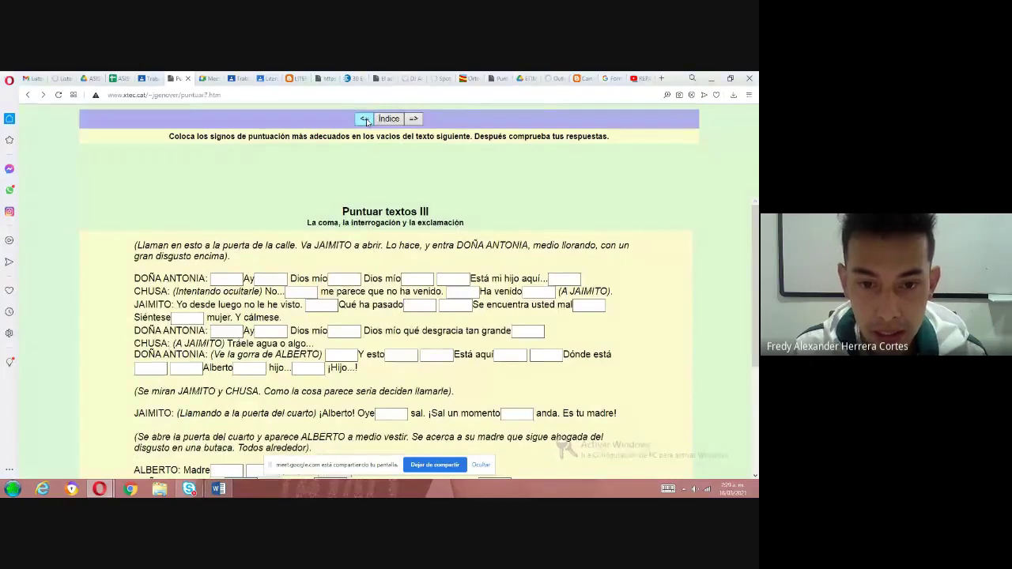
pyautogui.click(365, 119)
pyautogui.click(366, 119)
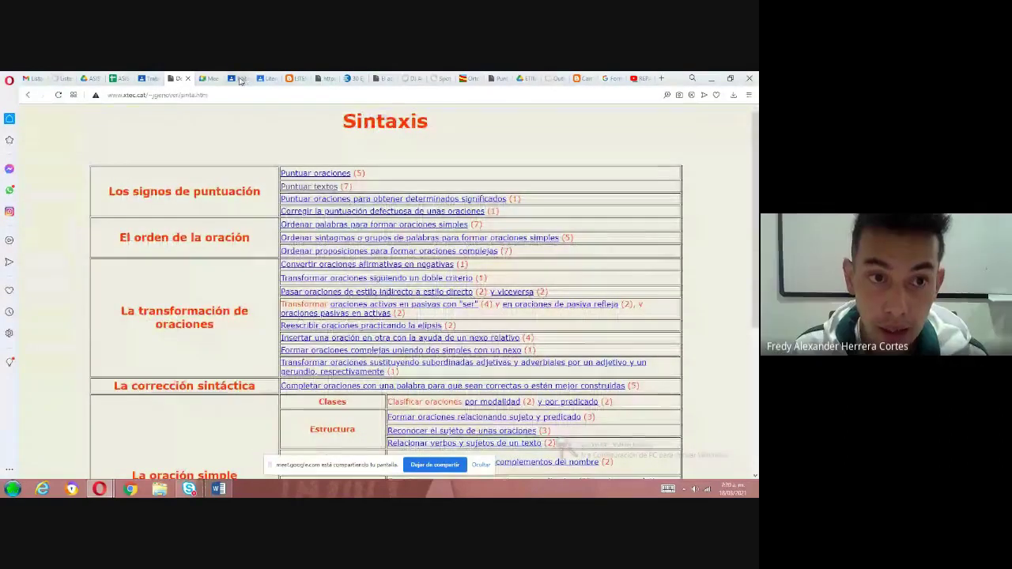
# - View the punctuation assignment in Classroom, check the Meet call, and return to the Sintaxis index
pyautogui.click(155, 79)
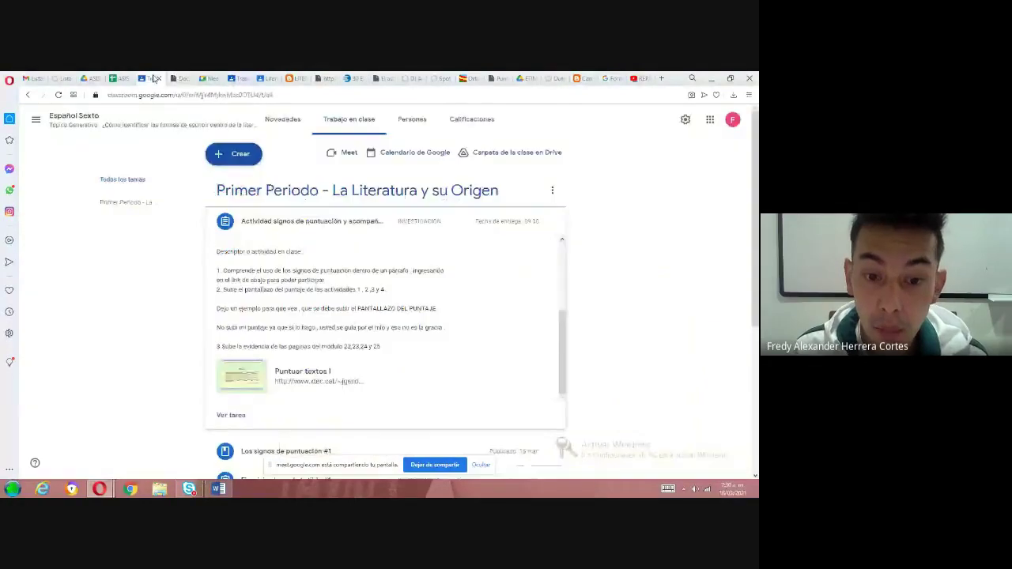
pyautogui.click(207, 79)
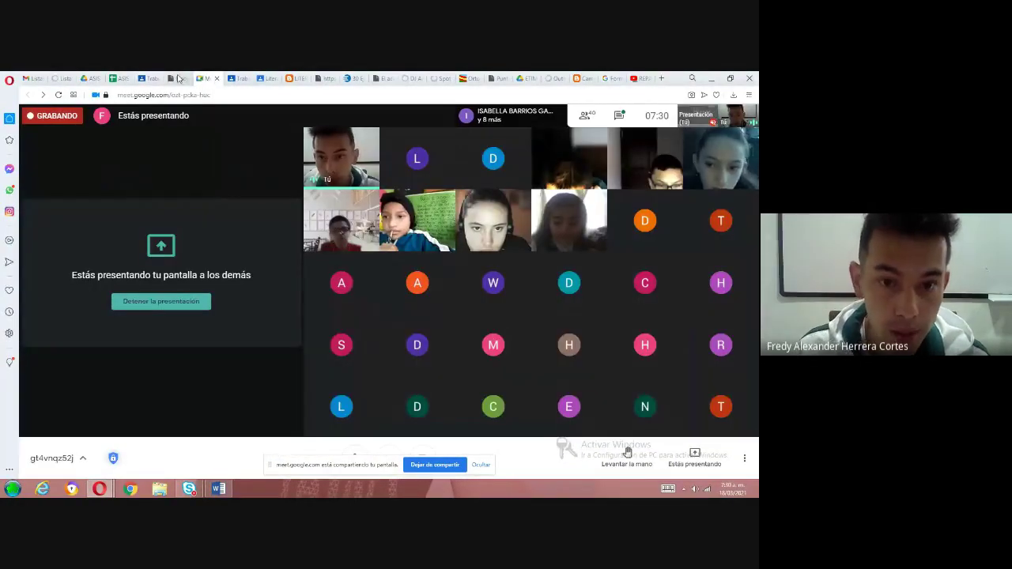
pyautogui.click(179, 78)
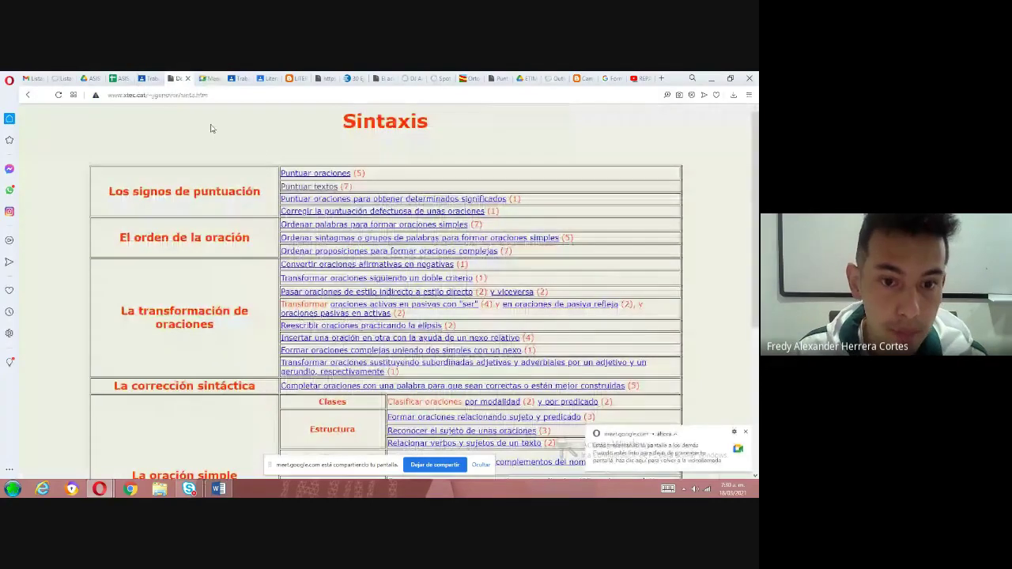
# - Show how to open "Puntuar textos I" from the Sintaxis index, and stop sharing the screen with the class
pyautogui.click(309, 186)
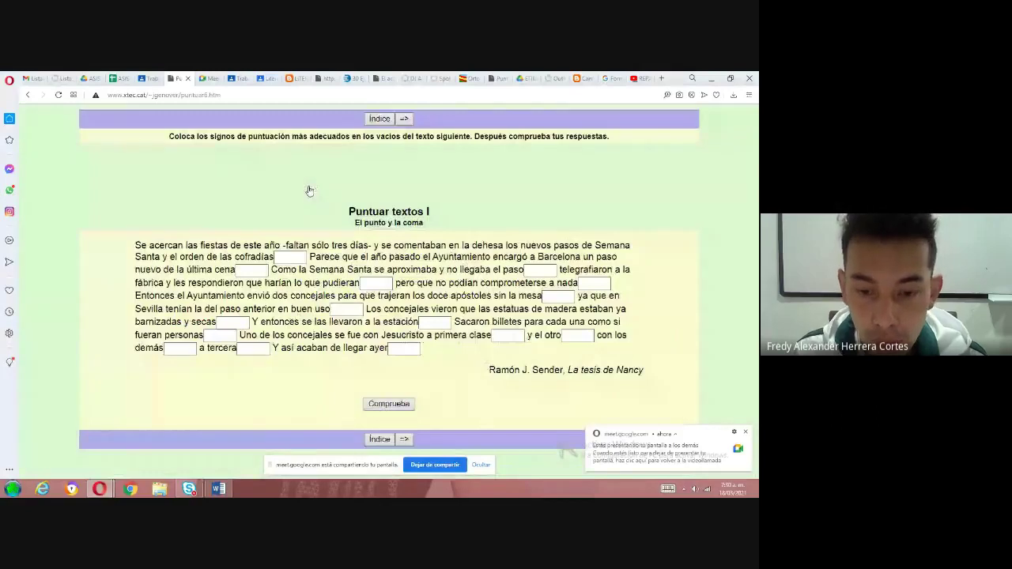
pyautogui.click(30, 96)
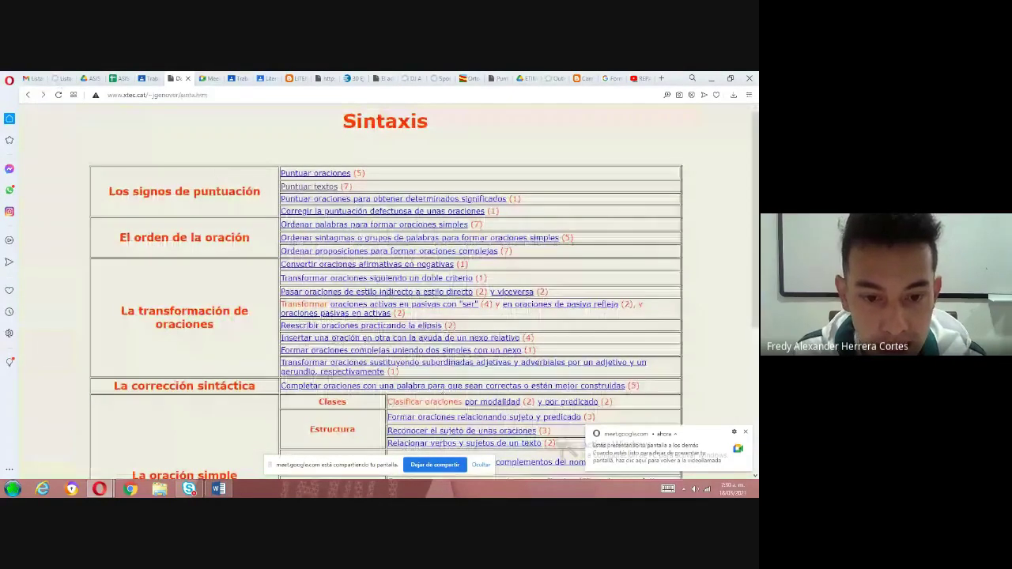
pyautogui.click(315, 190)
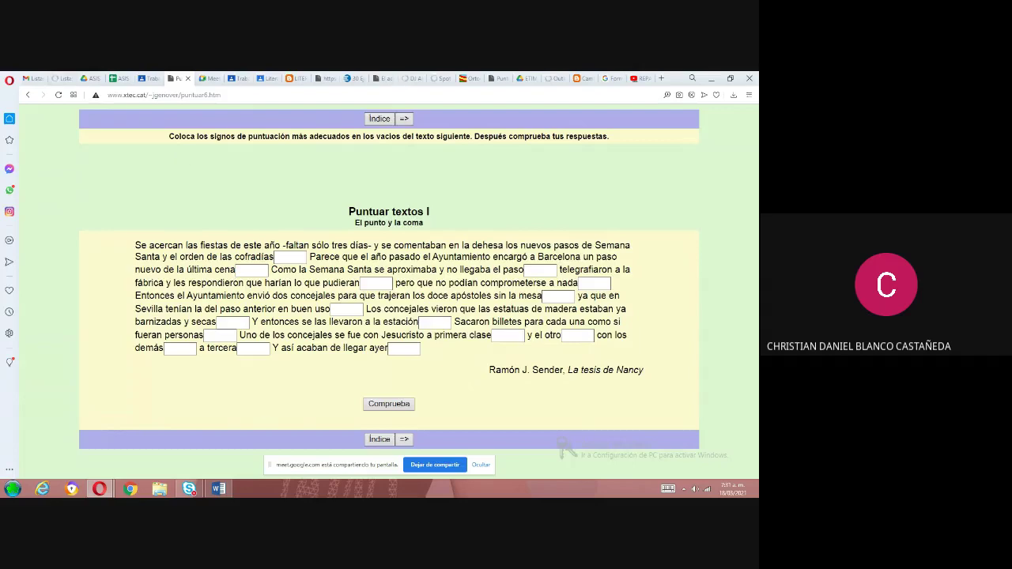
pyautogui.click(447, 465)
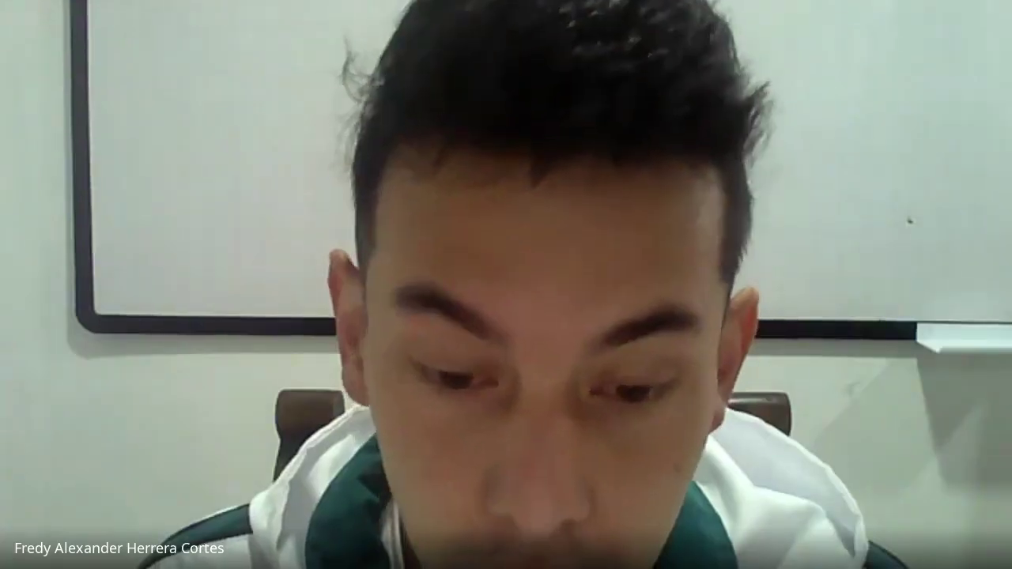